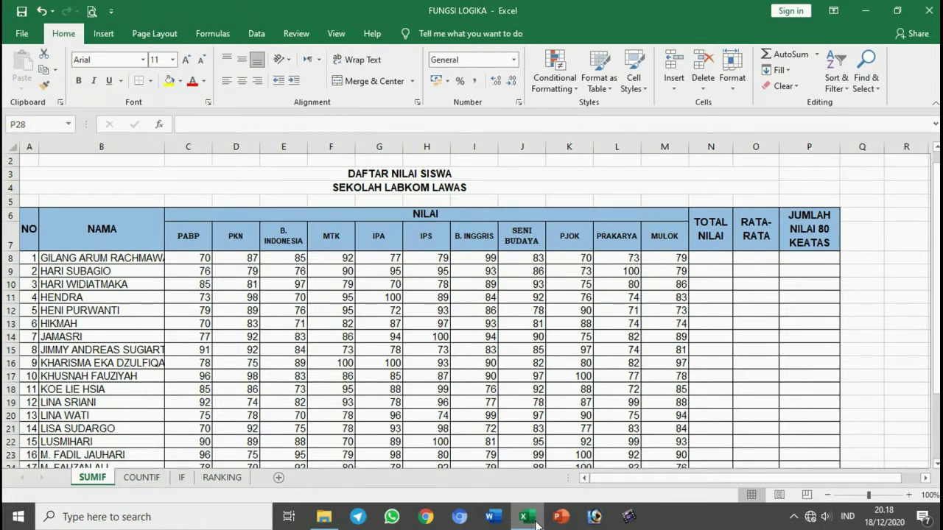
left_click(283, 286)
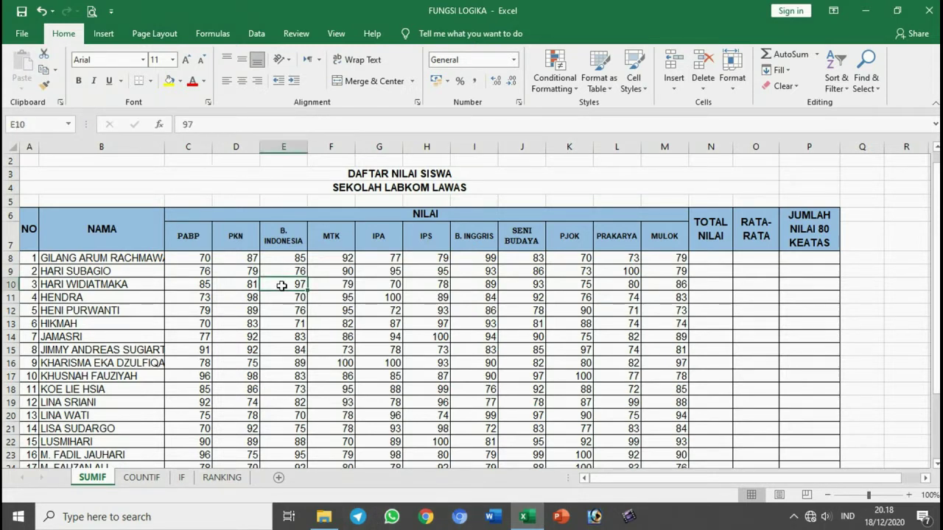
scroll(282, 286, "up", 1)
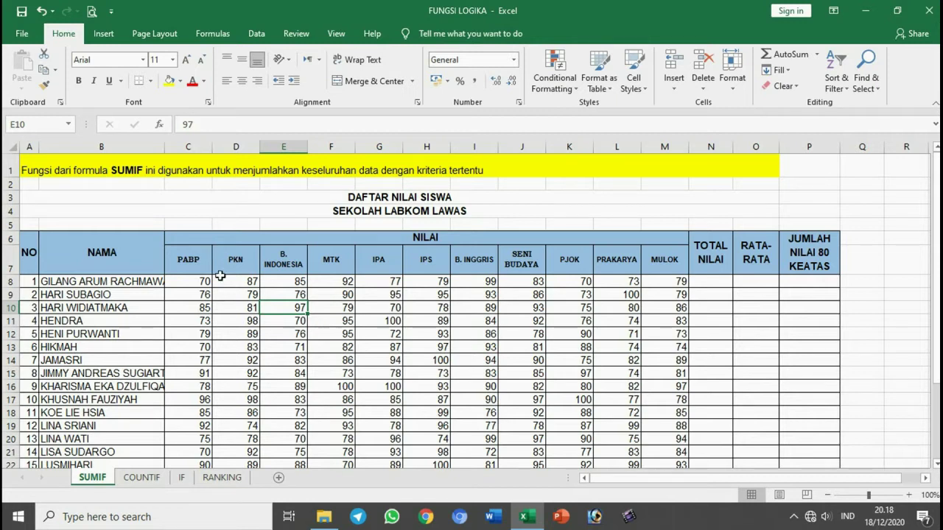
left_click(100, 170)
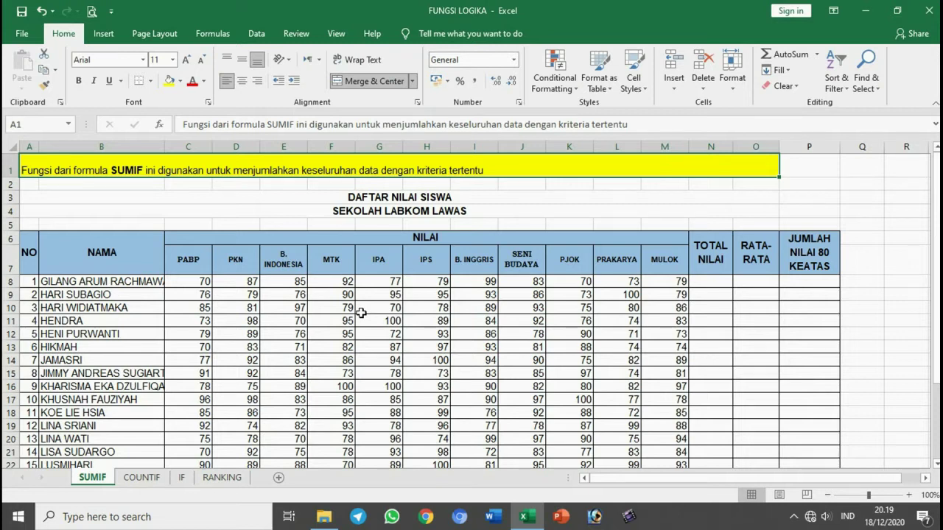
Step: Total the first student's scores in N8 with =SUM(C8:M8) and fill the formula down the TOTAL NILAI column
left_click(716, 284)
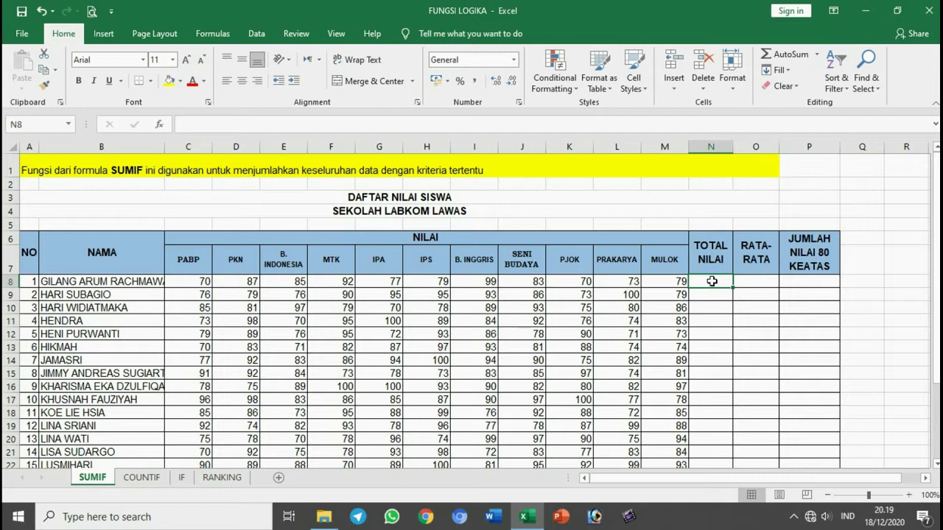
type("=su")
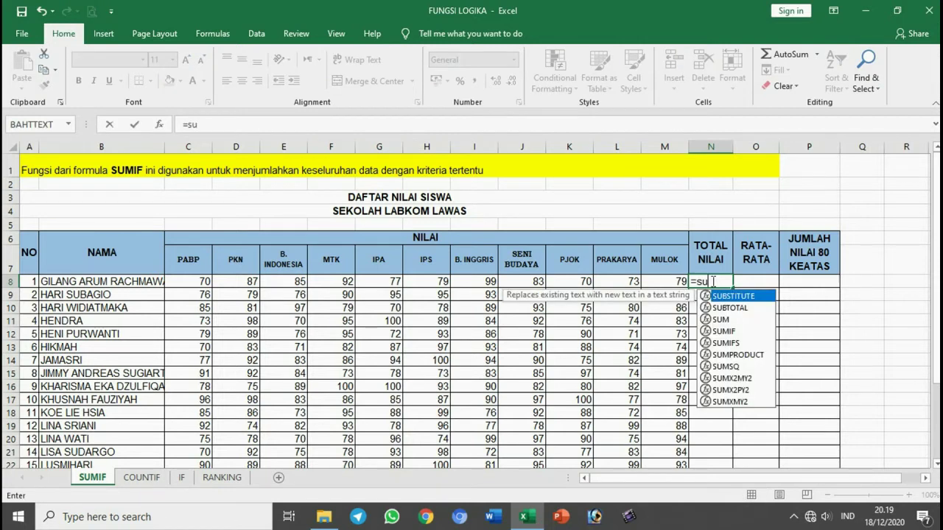
type("m(")
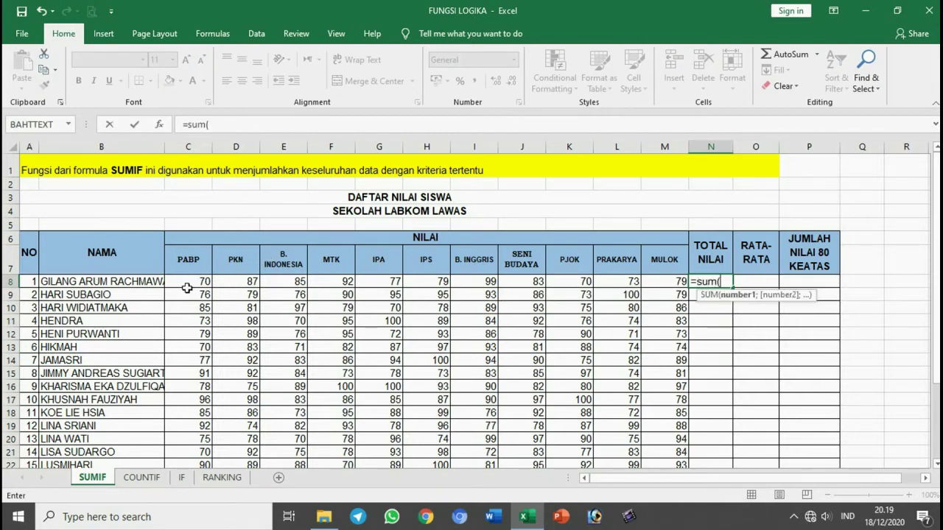
left_click_drag(189, 282, 680, 281)
key("Return")
left_click(714, 280)
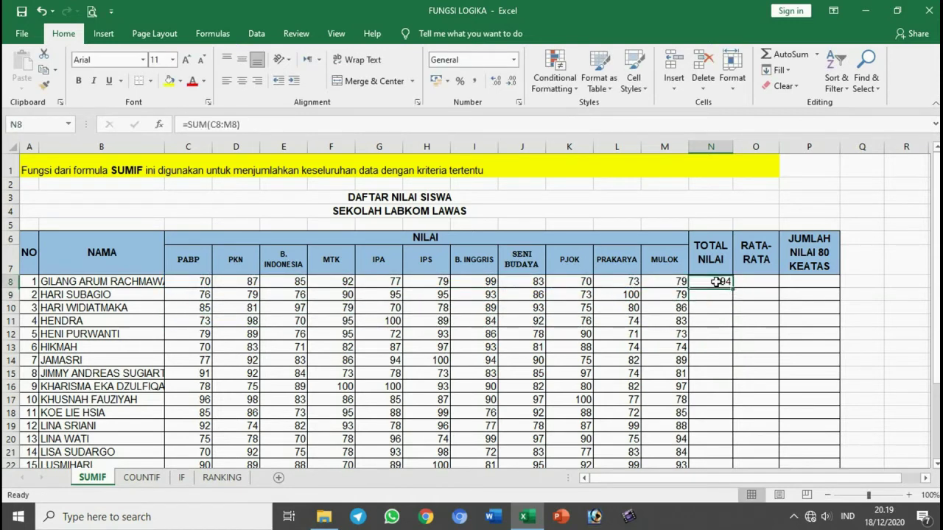
double_click(732, 285)
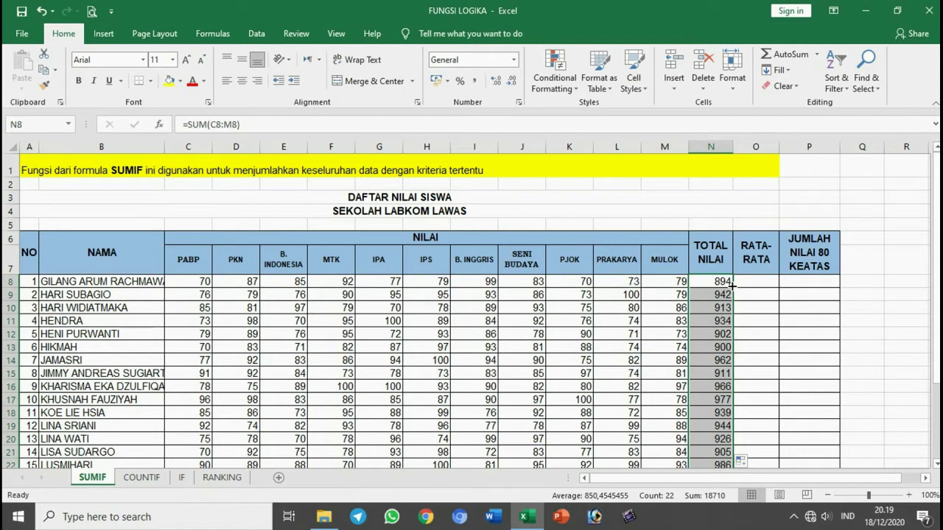
Step: Average the first student's scores in O8 with =AVERAGE(C8:M8) and fill the formula down the RATA-RATA column
left_click(745, 283)
type("=")
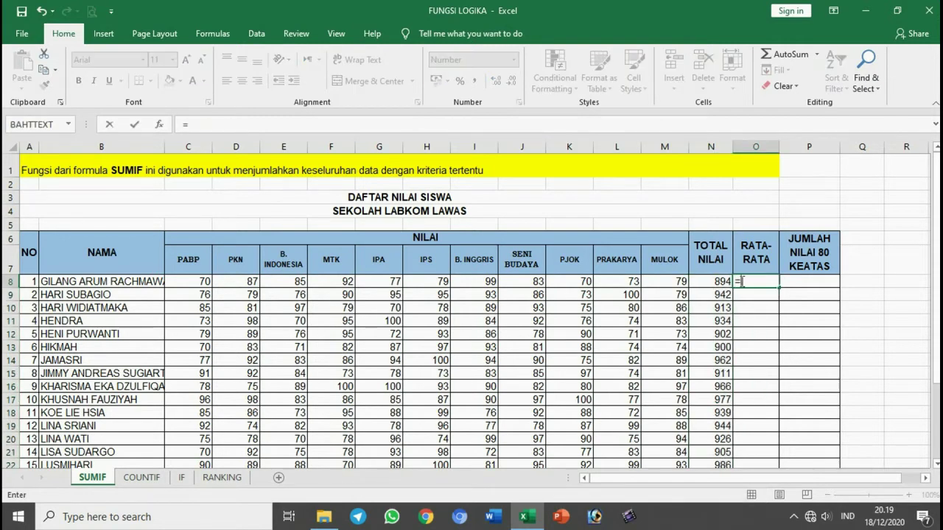
type("average")
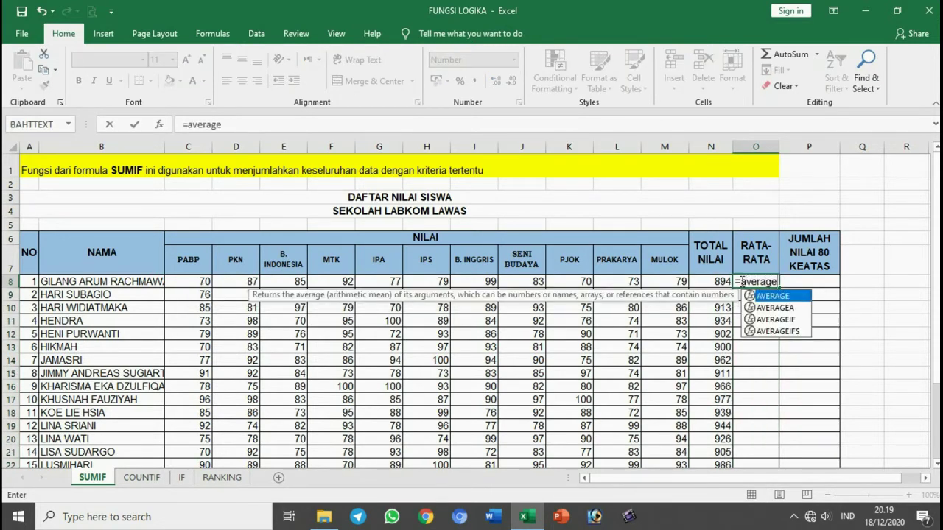
type("(")
left_click_drag(206, 281, 670, 279)
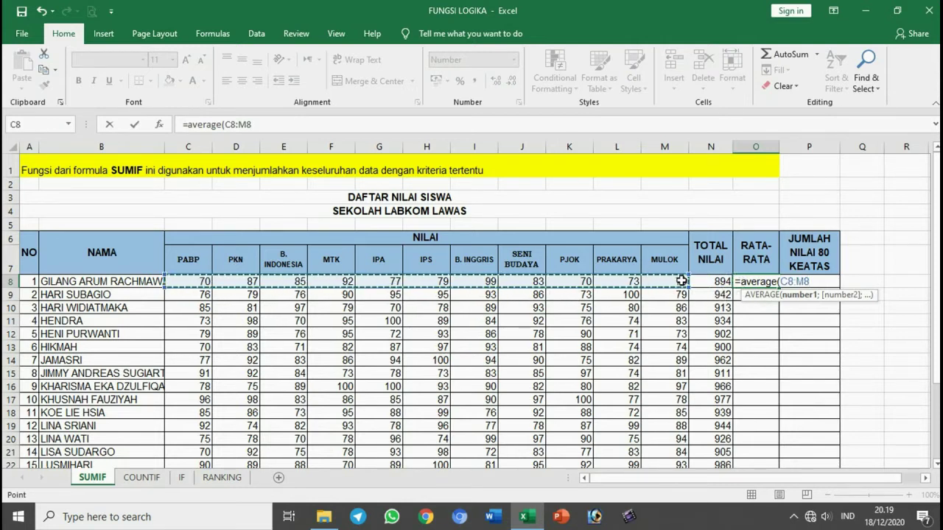
key("Return")
left_click(770, 281)
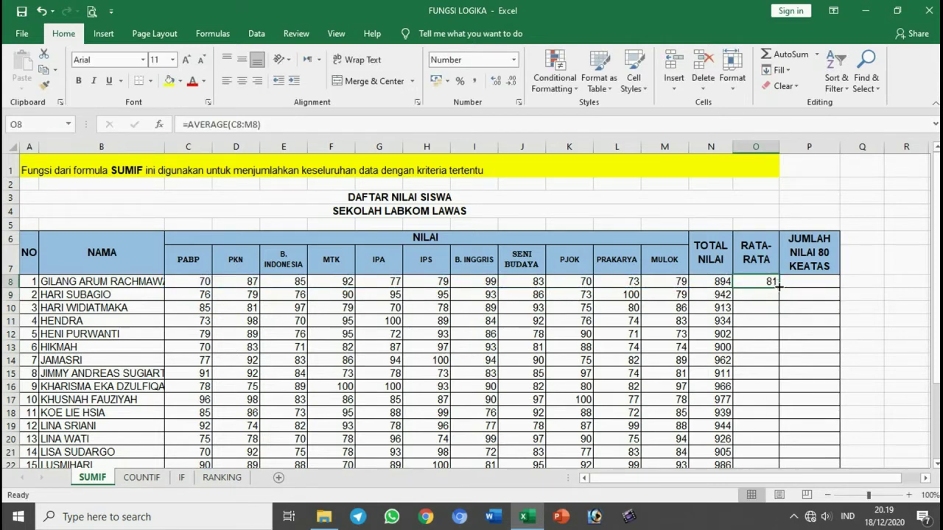
double_click(778, 287)
Step: Enter =SUMIF(C8:M8;">=80") in P8 to add up the first student's scores of 80 and above
left_click(820, 253)
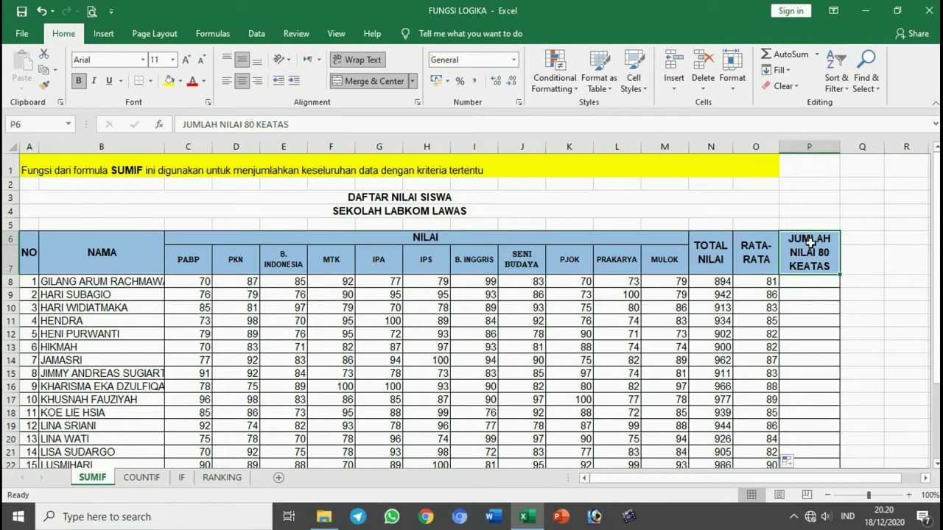
left_click(809, 280)
type("=s")
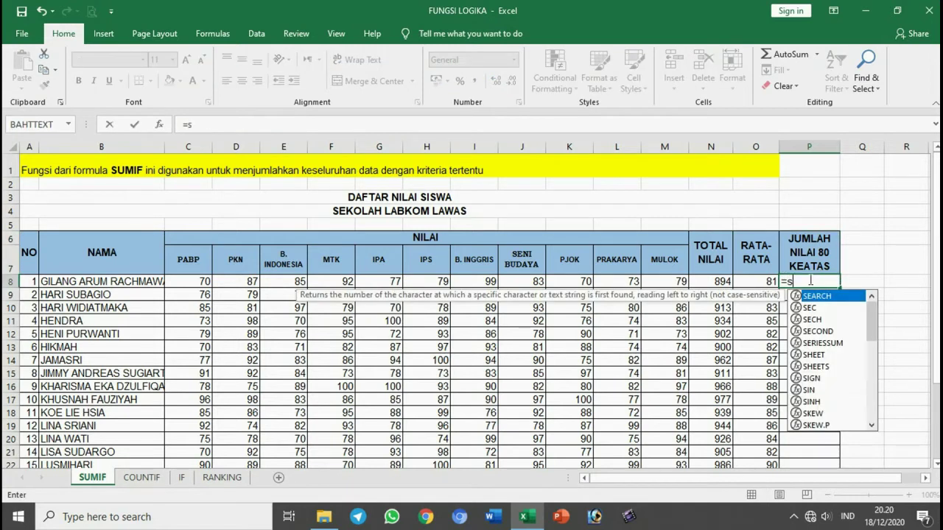
type("umif(")
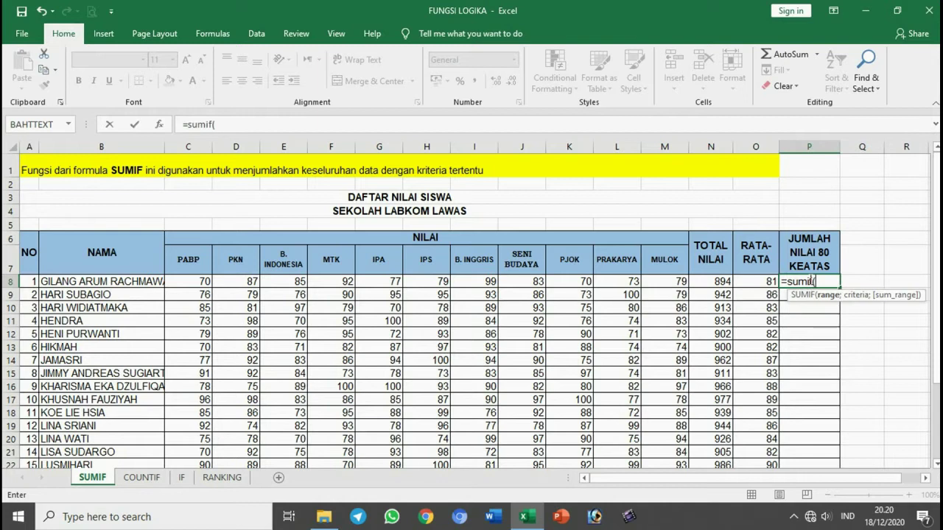
left_click_drag(203, 280, 675, 281)
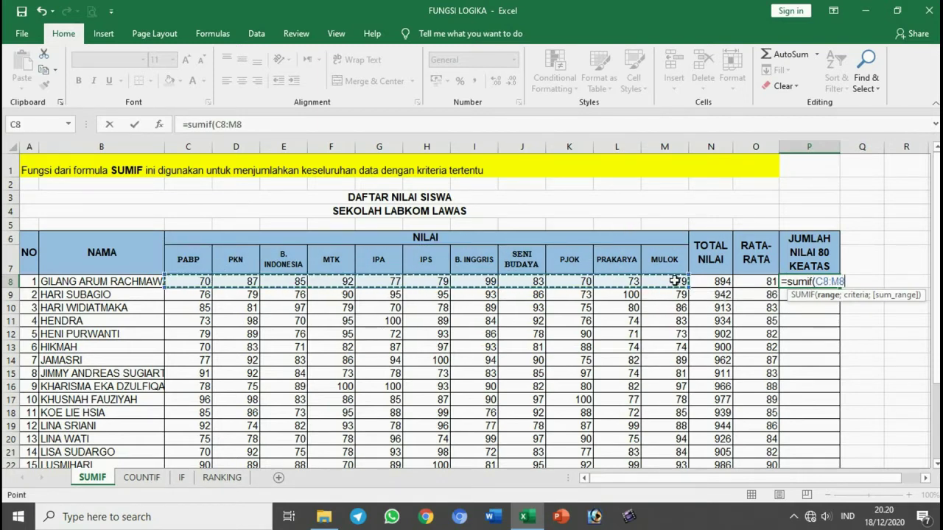
type(";")
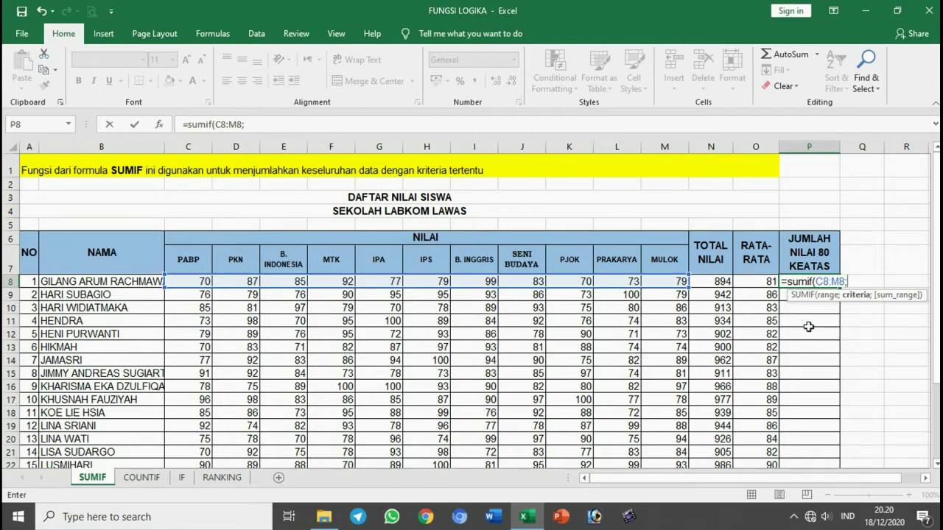
type("\"")
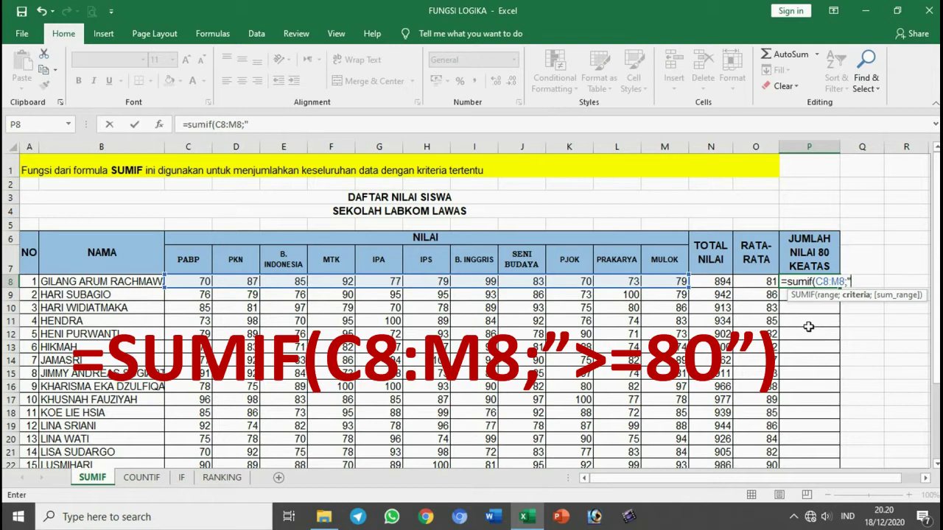
type(">=80\"")
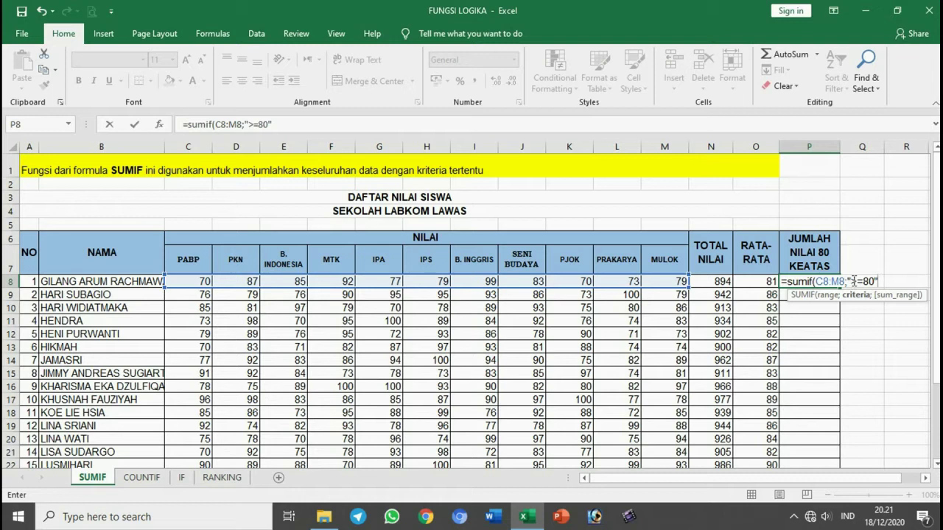
key("Return")
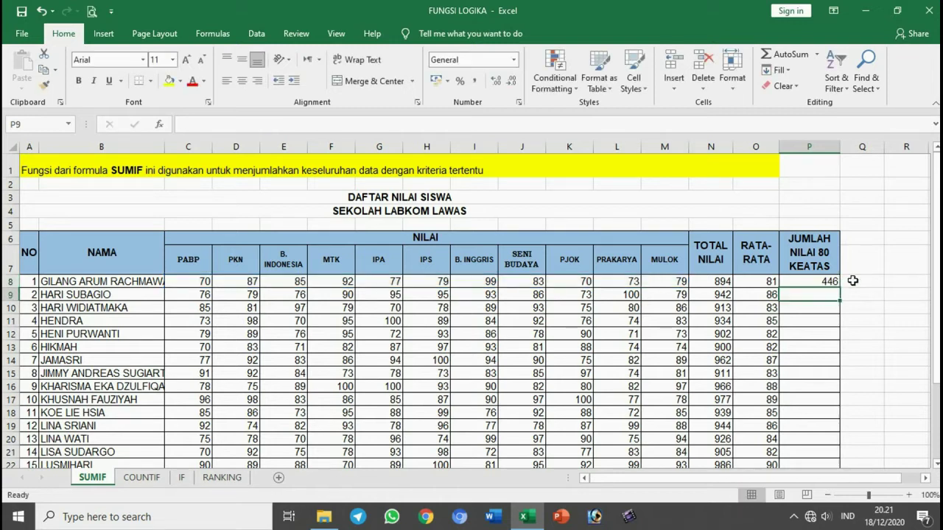
Step: Copy the SUMIF formula from P8 down the JUMLAH NILAI 80 KEATAS column for the remaining students
left_click(821, 282)
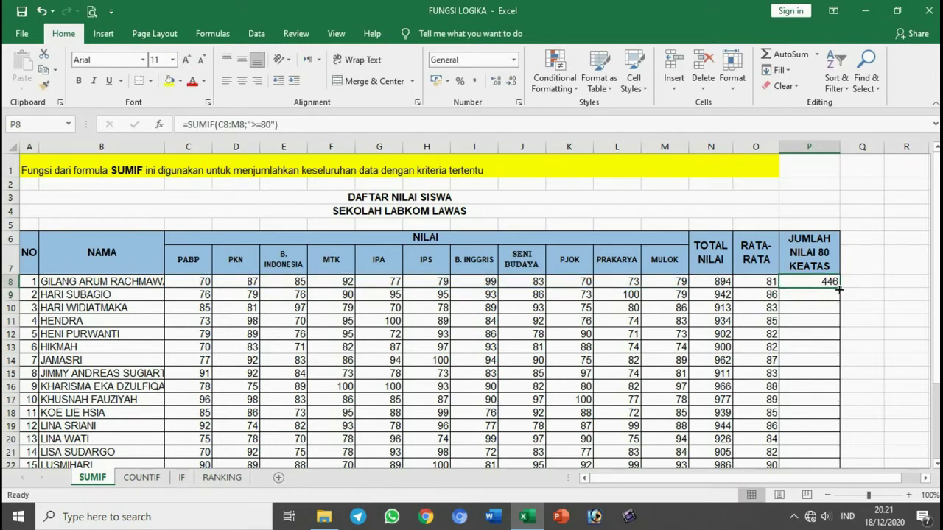
left_click_drag(840, 289, 813, 413)
scroll(813, 414, "up", 3)
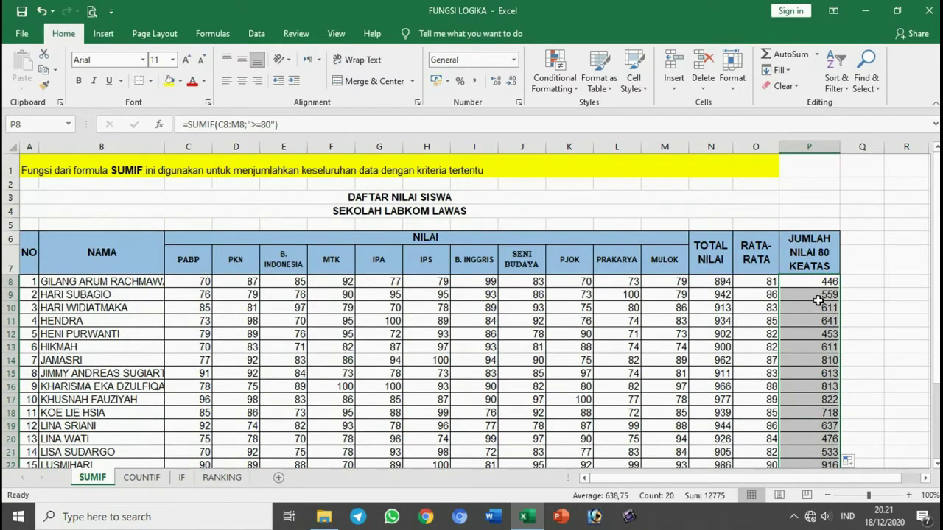
left_click(812, 361)
Step: Check the first student's SUMIF result against the row's individual scores, identifying those below 80
left_click(815, 279)
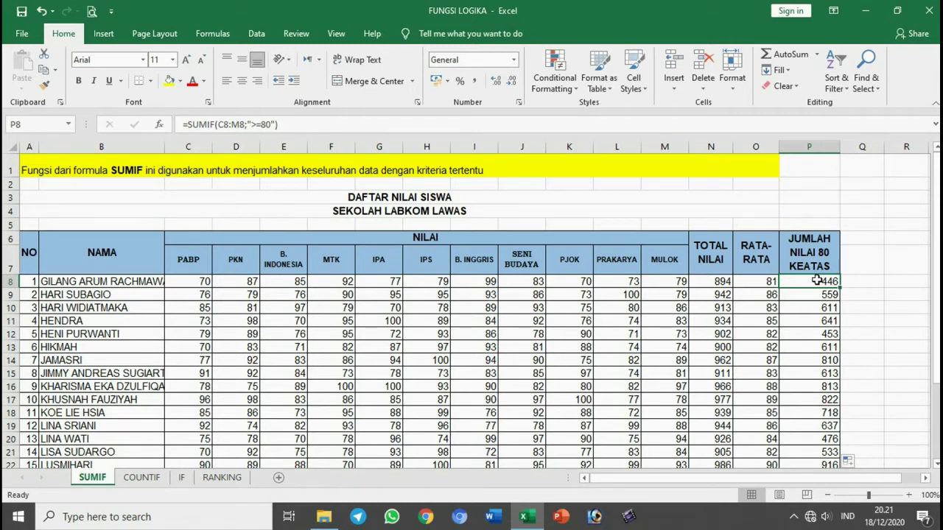
left_click(203, 282)
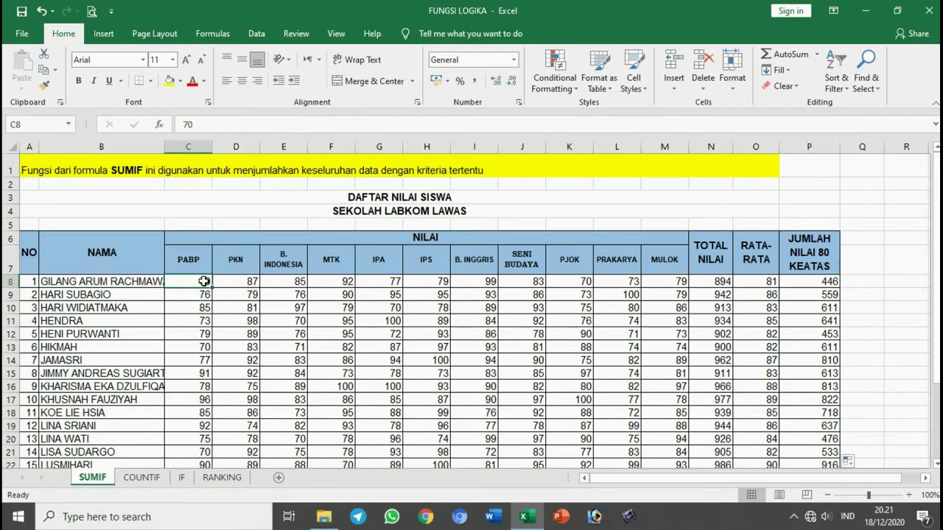
left_click(386, 285)
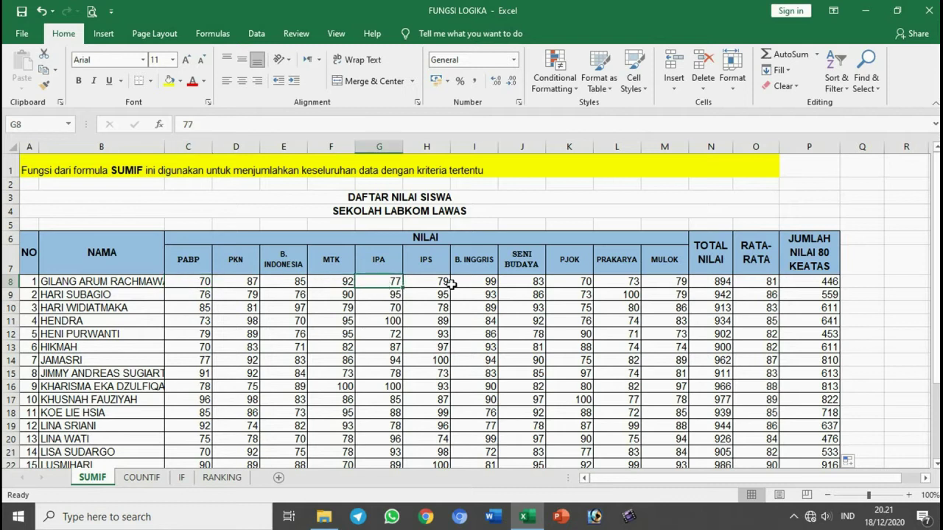
left_click(560, 281)
left_click(618, 282)
left_click(660, 282)
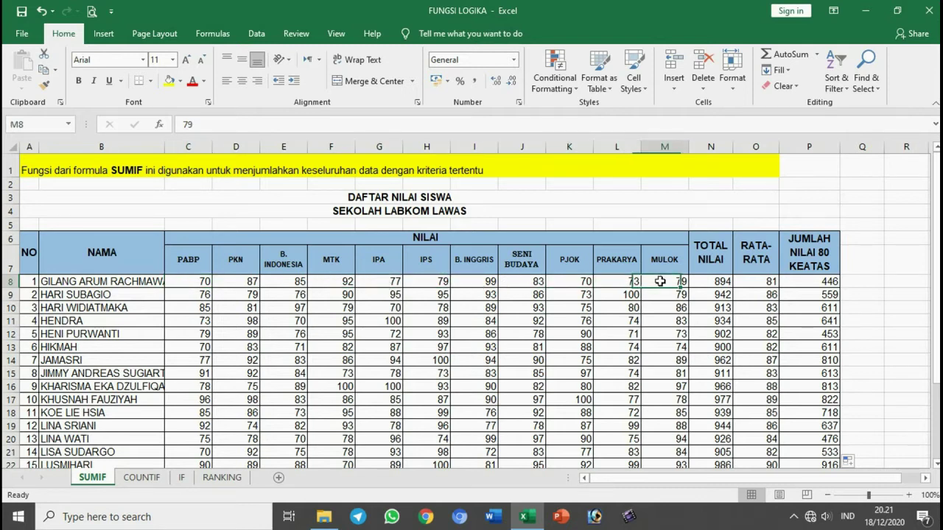
Step: Cross-check the SUMIF result in Q8 with a SUM of only D8, E8, F8, I8 and J8
left_click(860, 280)
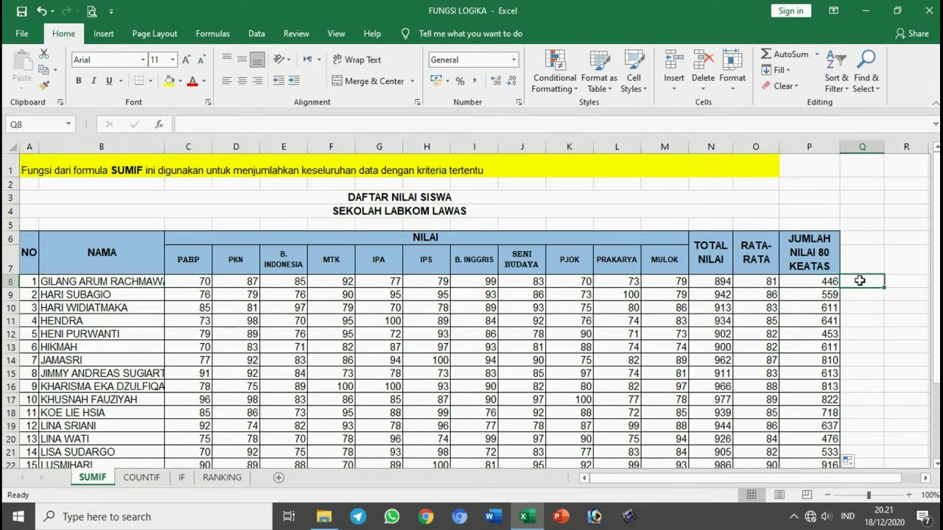
type("=sum(")
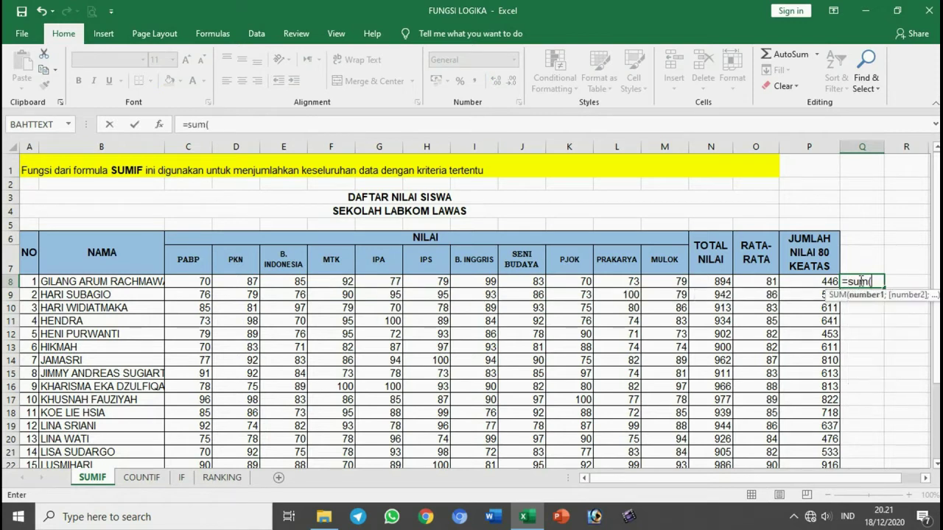
left_click(236, 282)
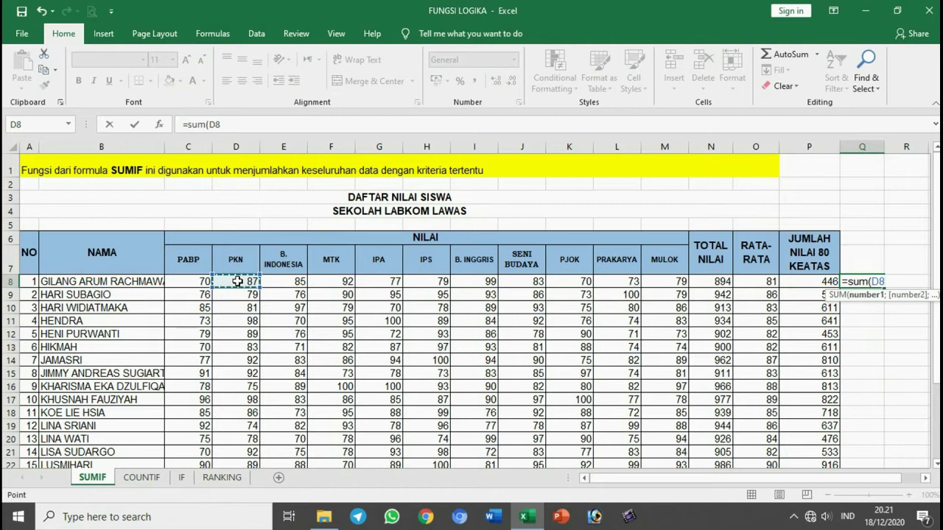
type(";")
left_click(282, 282)
type(";")
left_click(325, 282)
type(";")
left_click(473, 282)
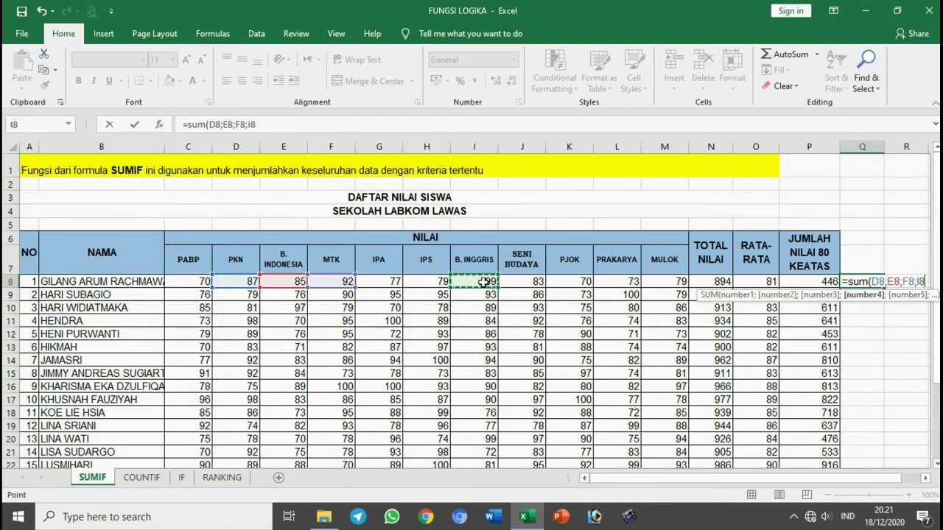
type(";")
left_click(511, 281)
type(";")
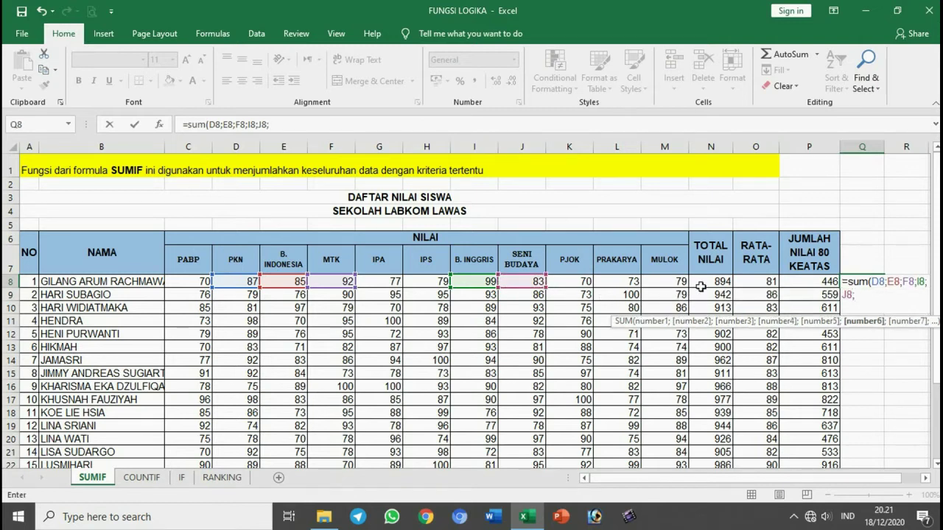
key("Return")
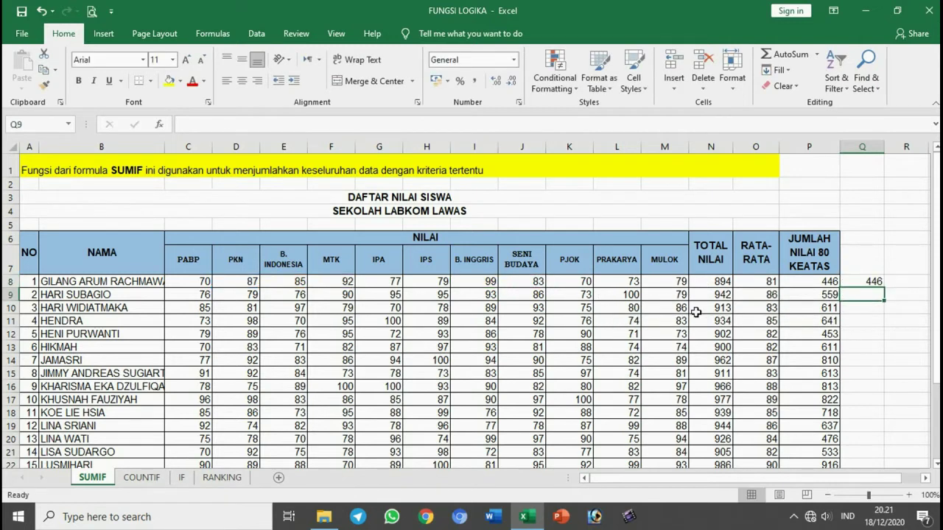
left_click(877, 283)
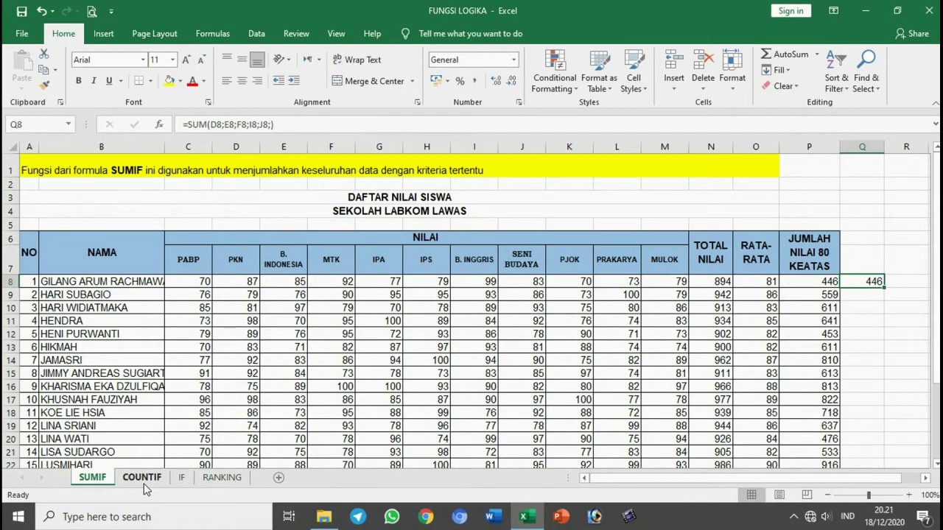
Step: Open the COUNTIF sheet and review its purpose note and the resident list down to the last entry and summary rows
left_click(142, 478)
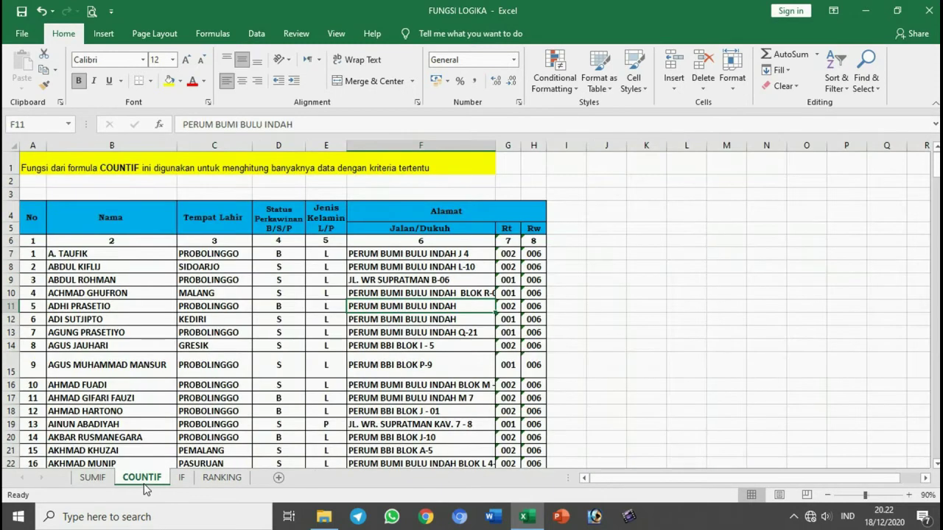
scroll(316, 336, "down", 2)
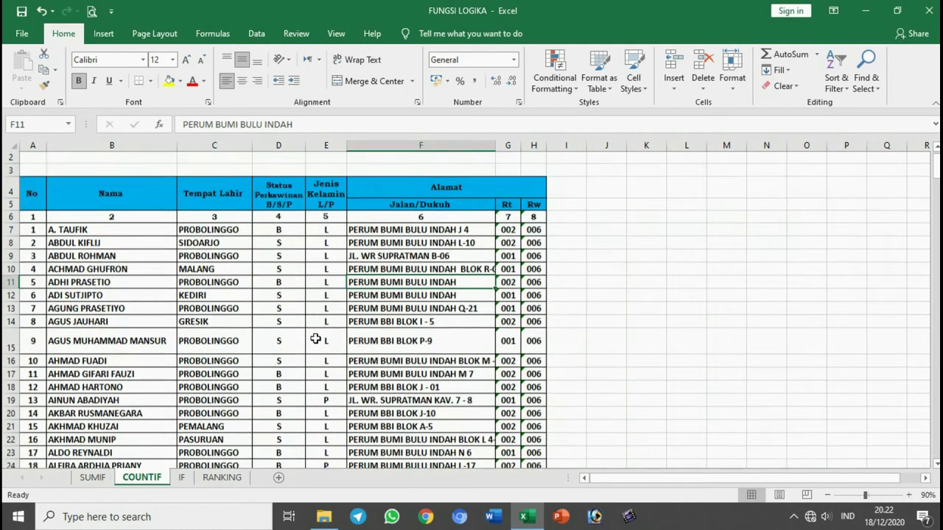
scroll(314, 337, "up", 2)
left_click(65, 168)
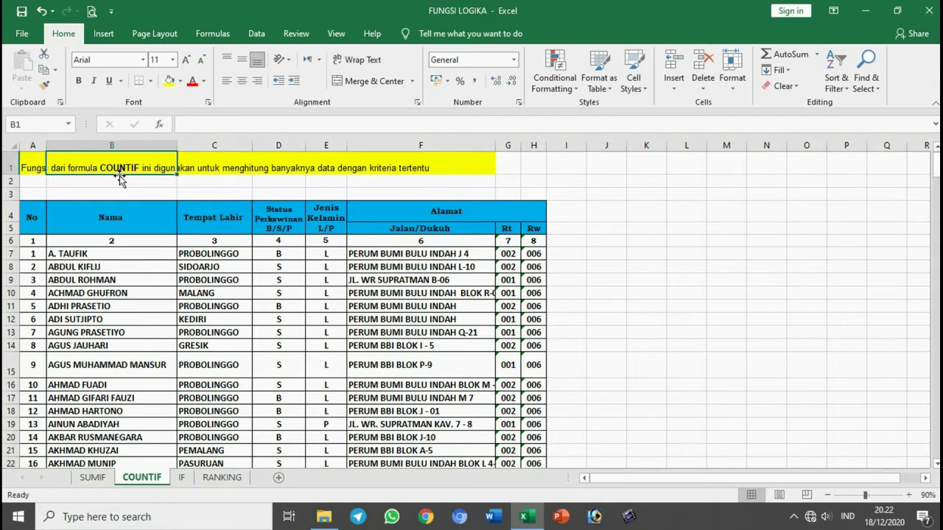
scroll(301, 284, "down", 1)
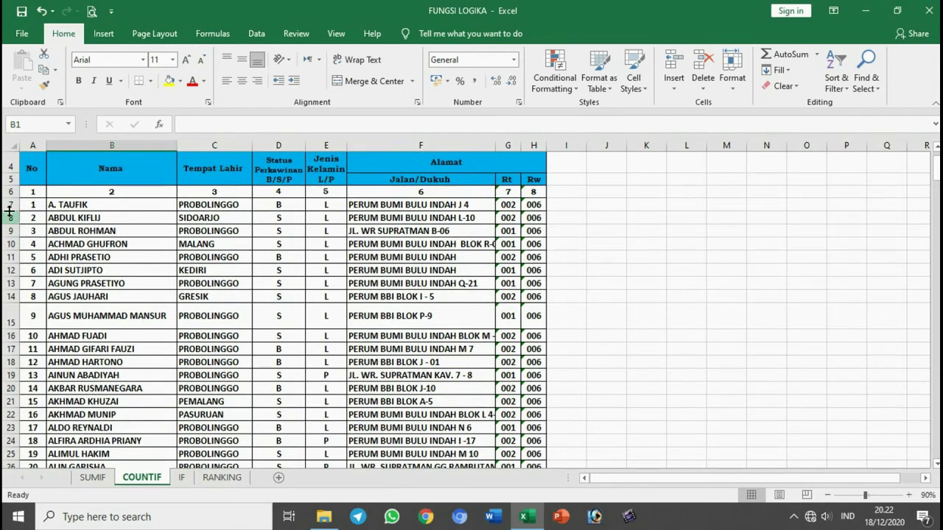
scroll(323, 266, "down", 7)
scroll(323, 266, "down", 15)
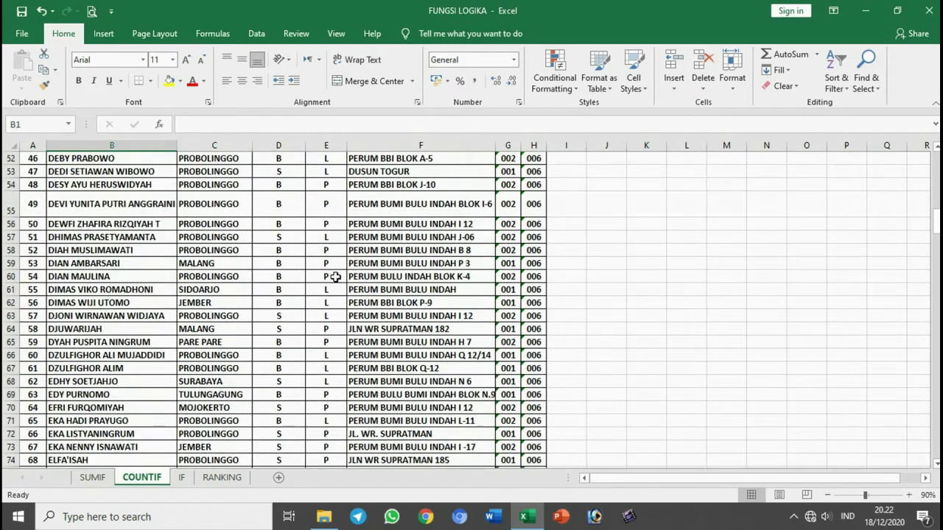
left_click_drag(936, 247, 925, 504)
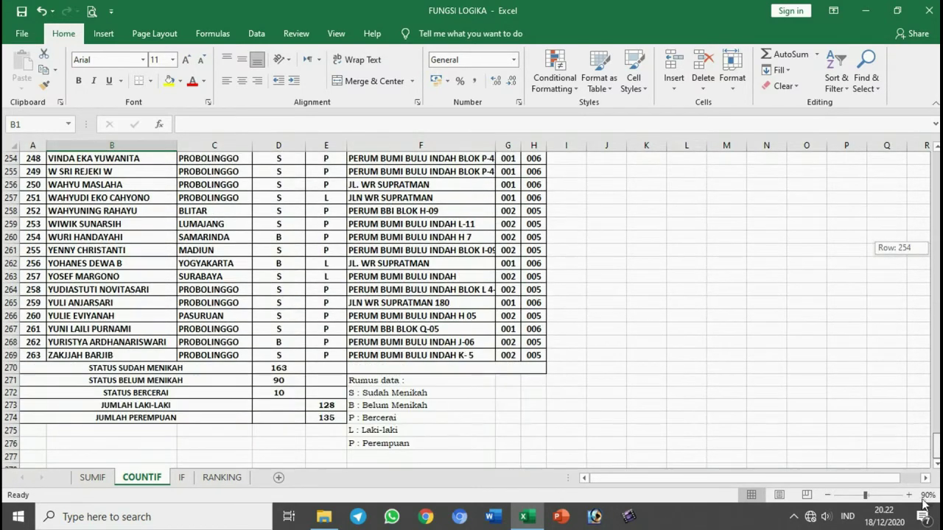
left_click(33, 355)
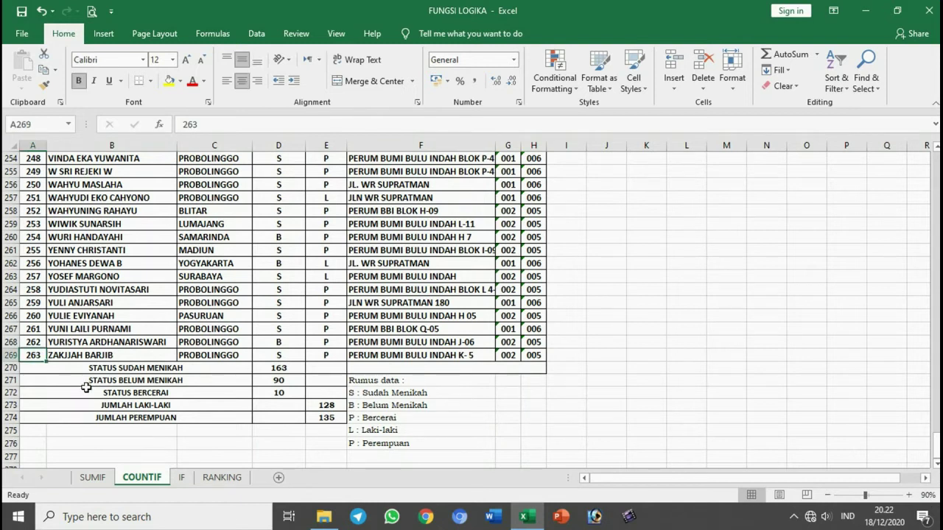
Step: Clear the existing summary results in D270:E274 of the COUNTIF sheet
left_click_drag(276, 368, 318, 415)
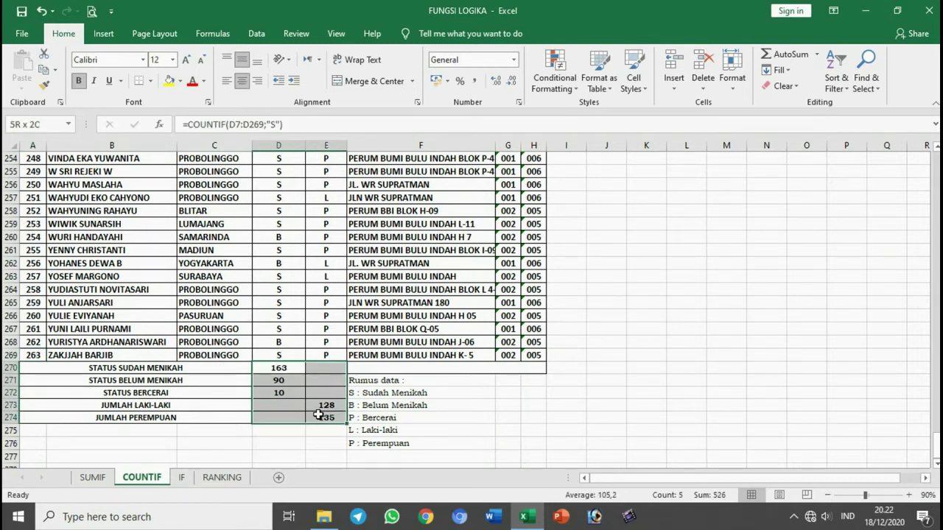
key("Delete")
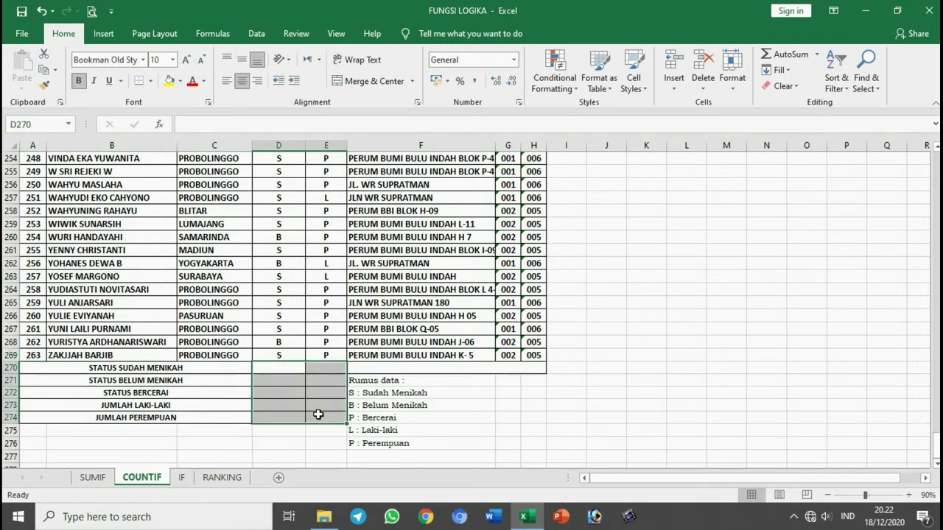
left_click(291, 369)
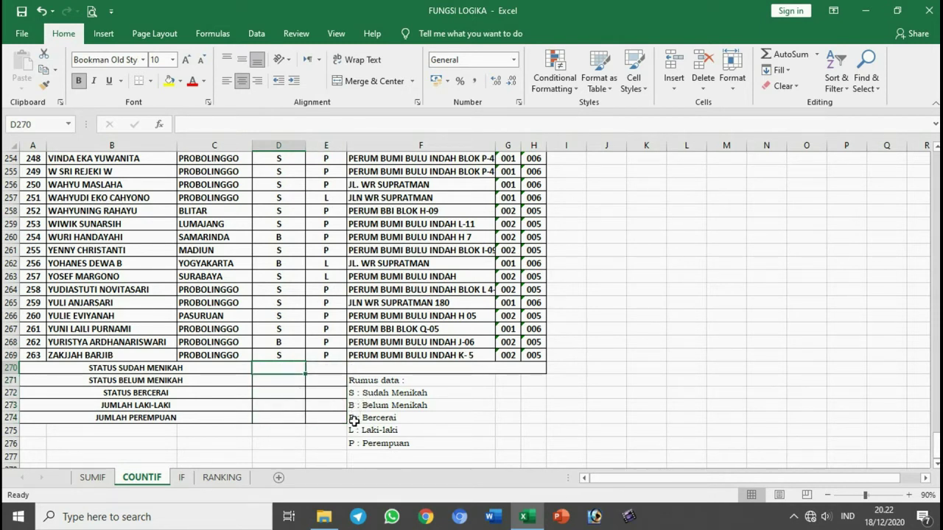
Step: Examine the code legend under Rumus data and match its codes to the marital status and gender summary rows 270 to 274
left_click(354, 421)
left_click(354, 434)
left_click(354, 445)
left_click(167, 369)
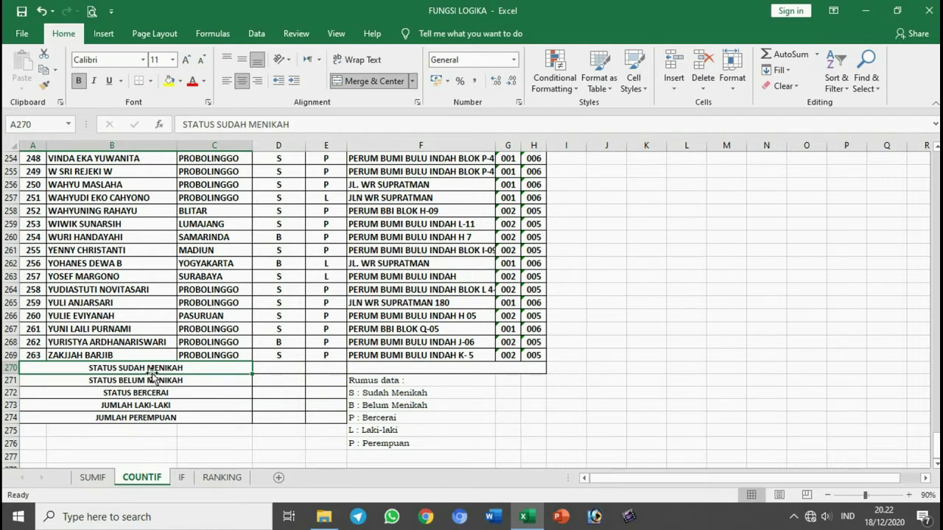
left_click(268, 368)
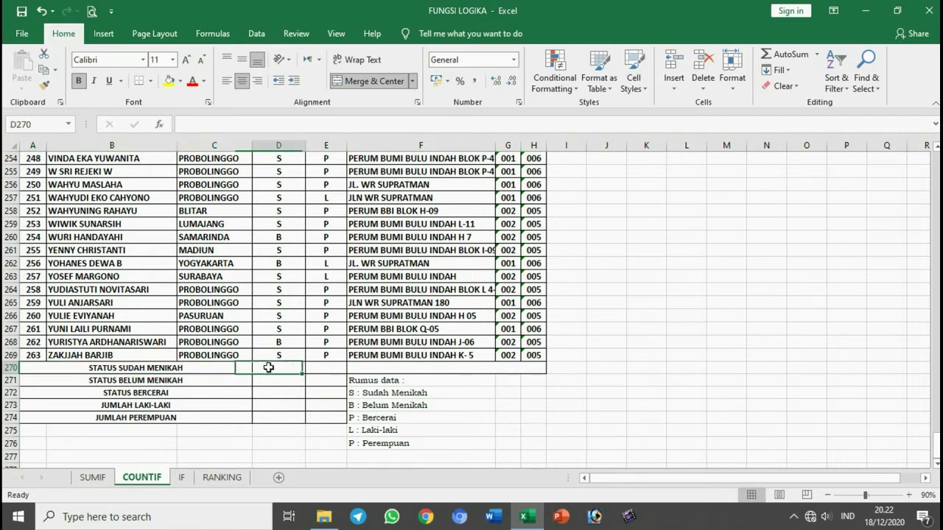
left_click(183, 379)
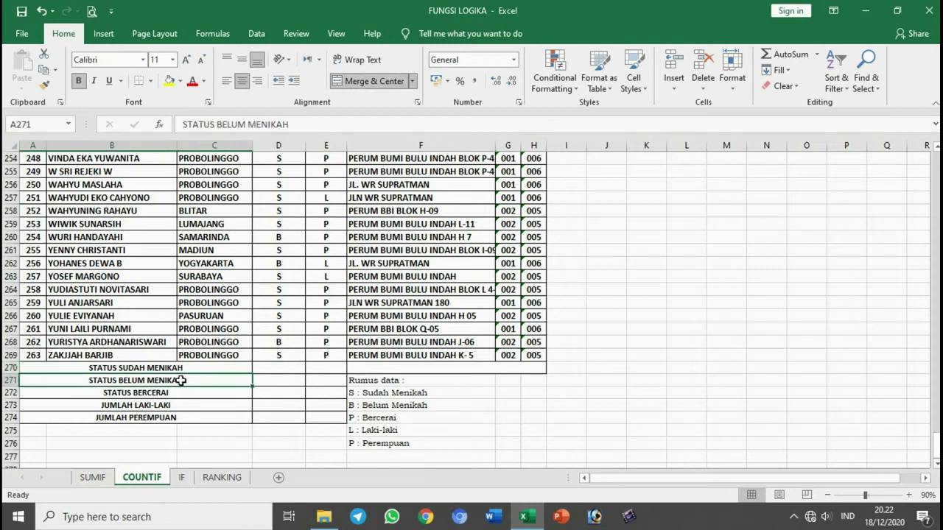
left_click(276, 380)
left_click(264, 393)
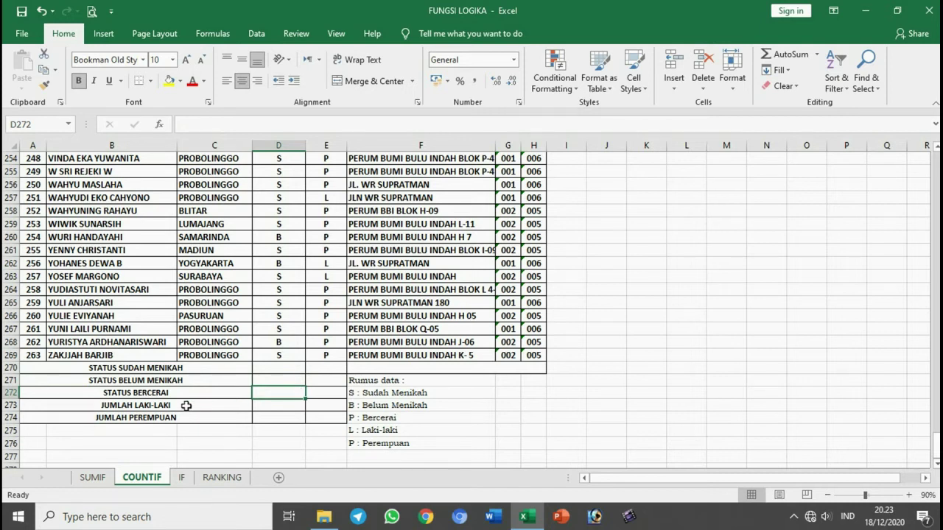
left_click(328, 406)
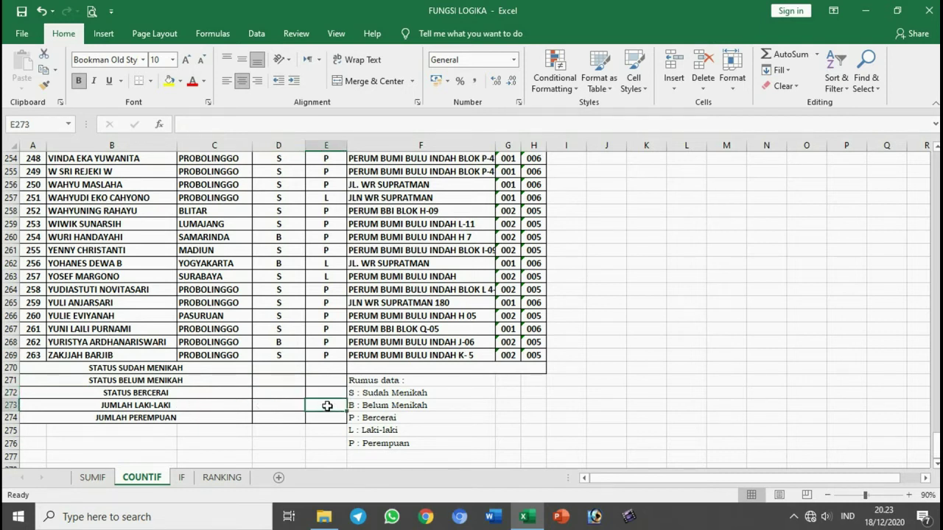
left_click(325, 417)
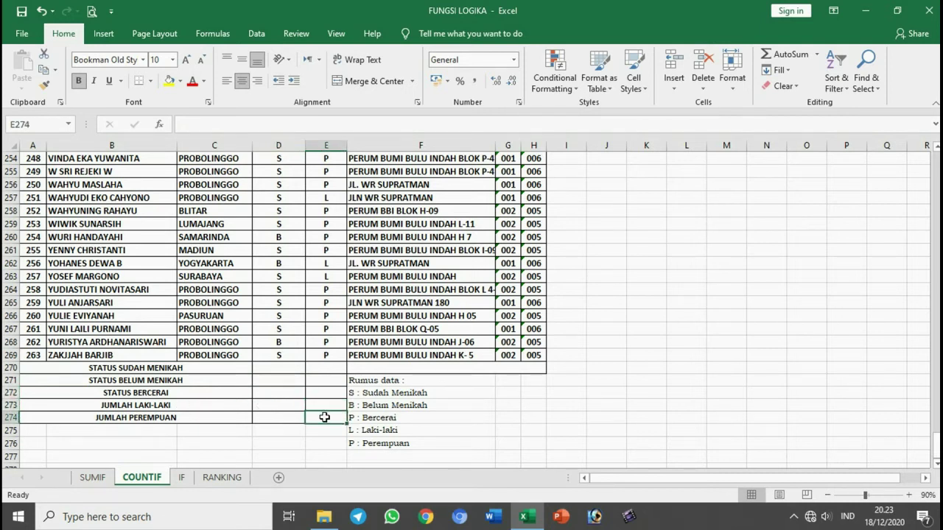
left_click(286, 382)
left_click(282, 367)
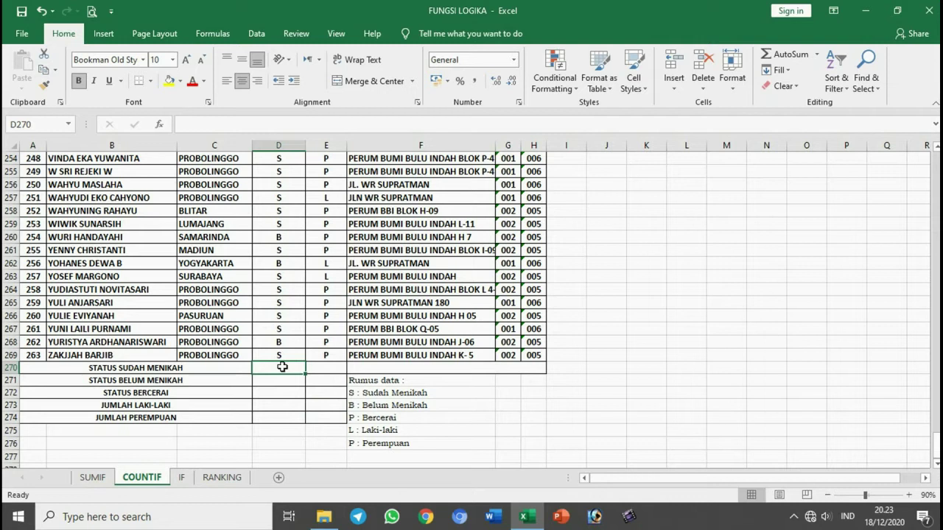
left_click(281, 343)
Step: Enter =COUNTIF(D7:D269;"s") in D270 to count the residents with STATUS SUDAH MENIKAH
left_click(281, 368)
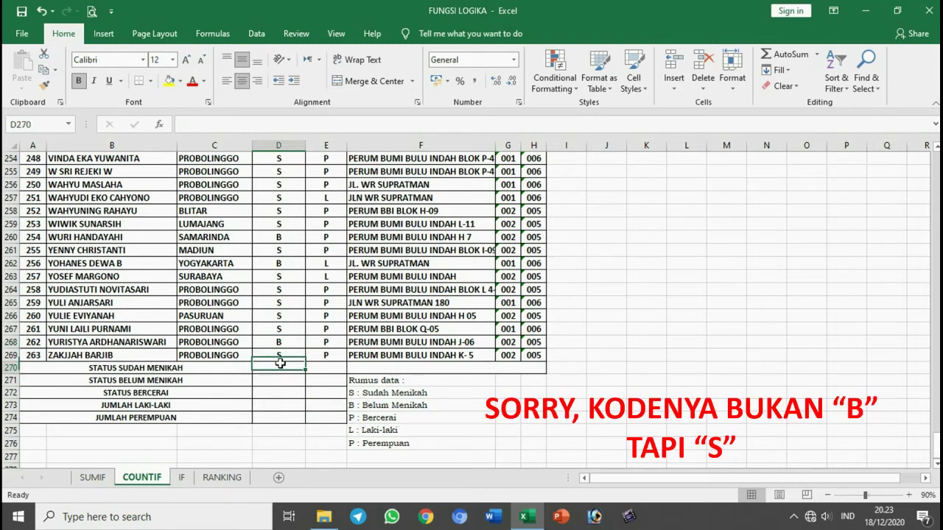
type("=cou")
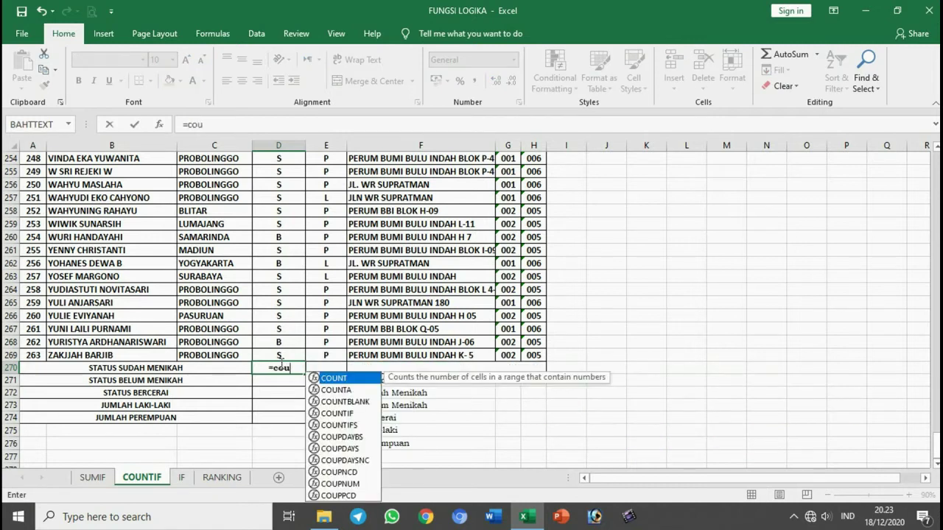
type("ntin")
key("BackSpace")
type("f")
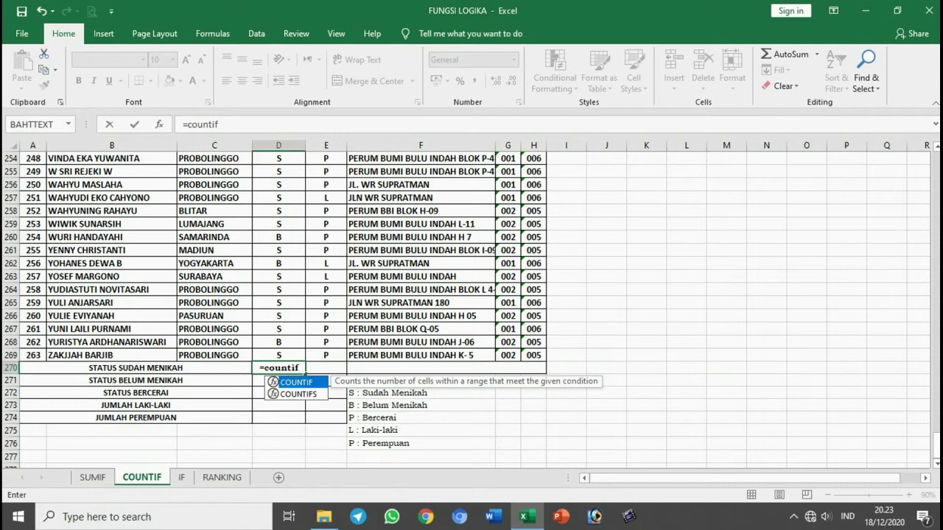
type("(")
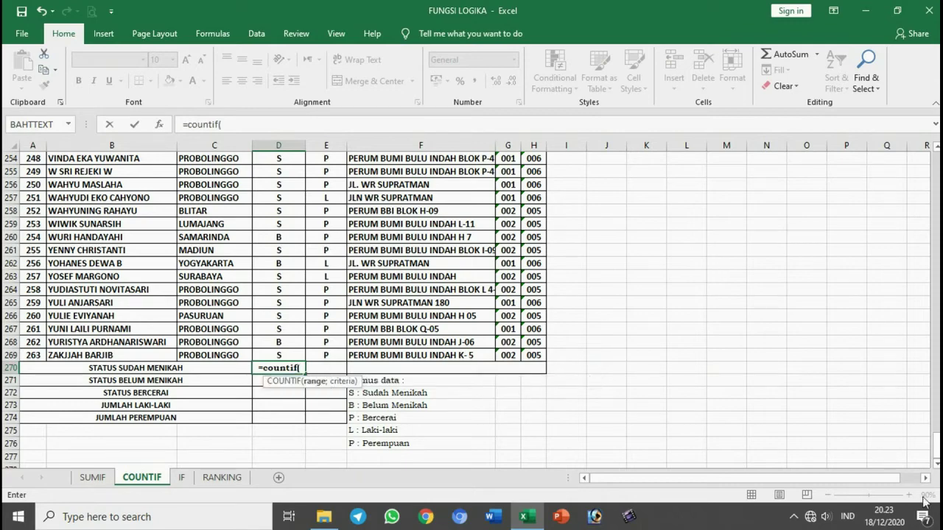
scroll(345, 322, "up", 20)
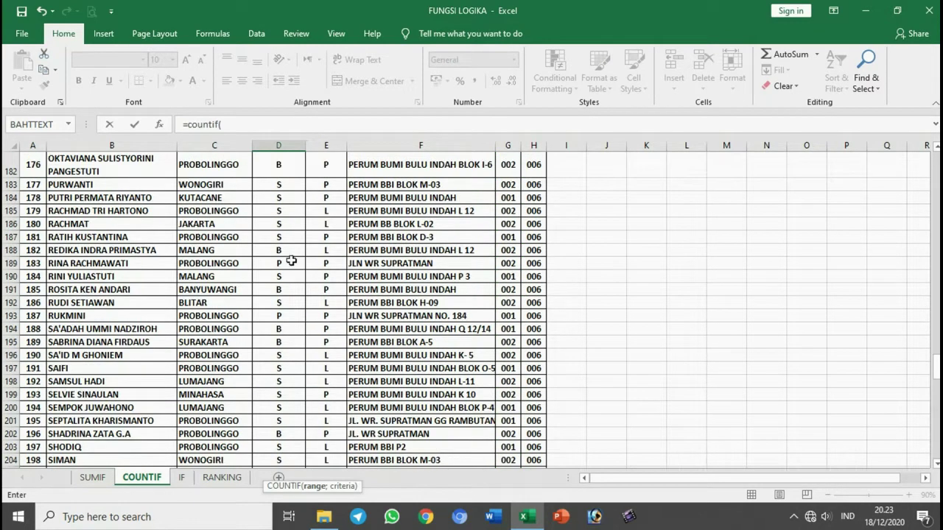
scroll(291, 255, "up", 1)
left_click_drag(936, 344, 936, 171)
left_click_drag(278, 240, 280, 357)
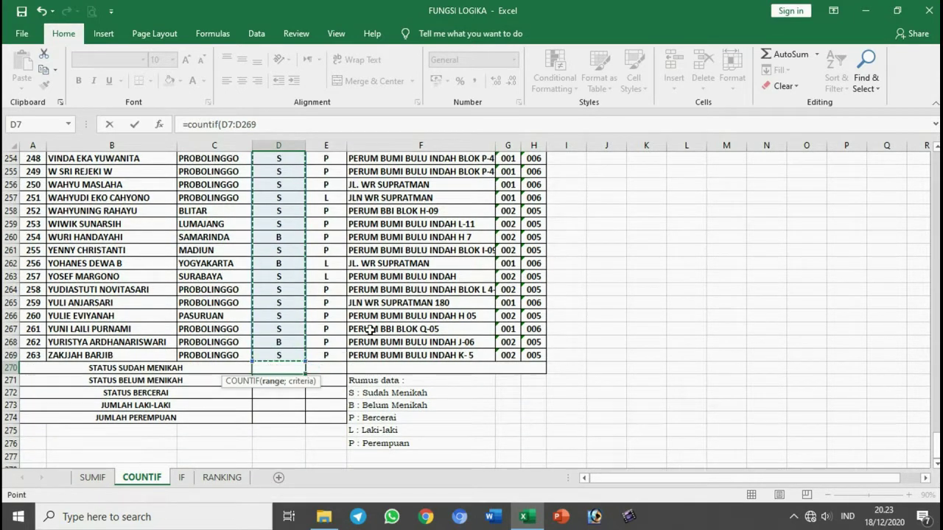
scroll(371, 328, "down", 3)
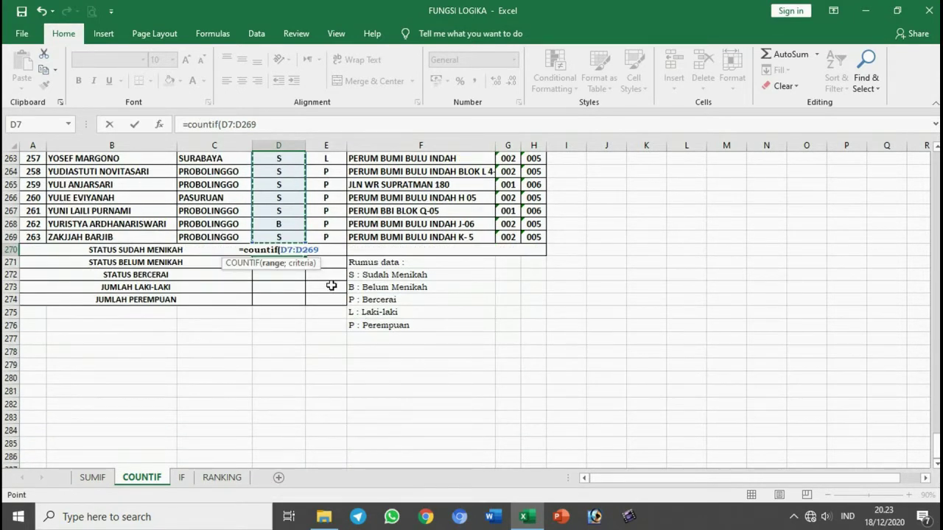
type(";")
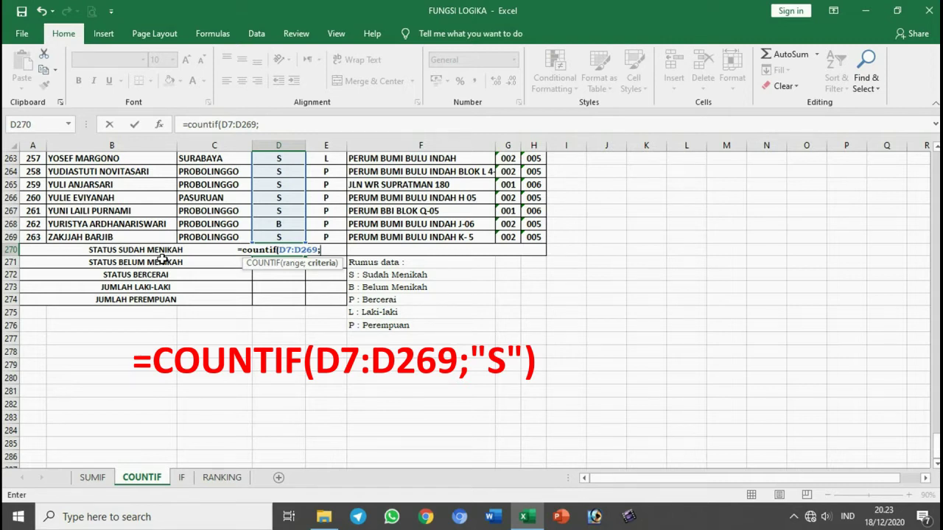
type("\"")
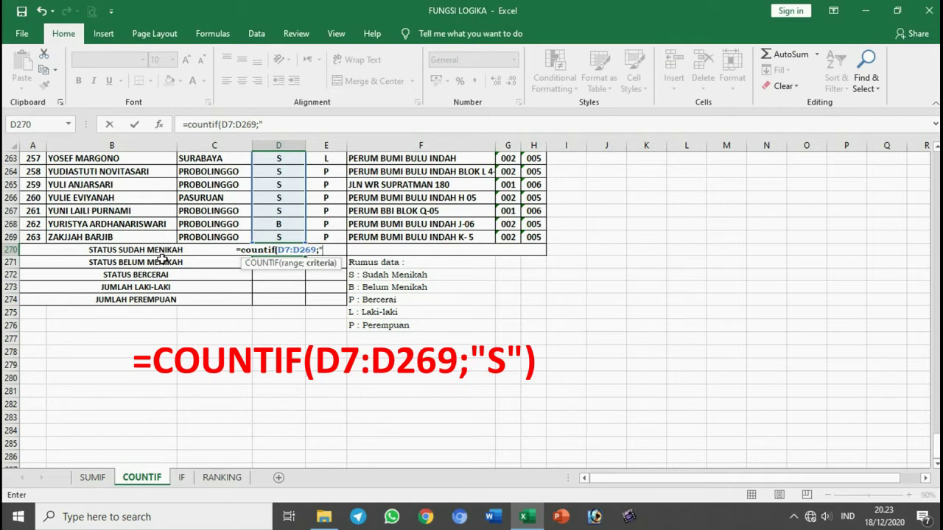
type("s\"")
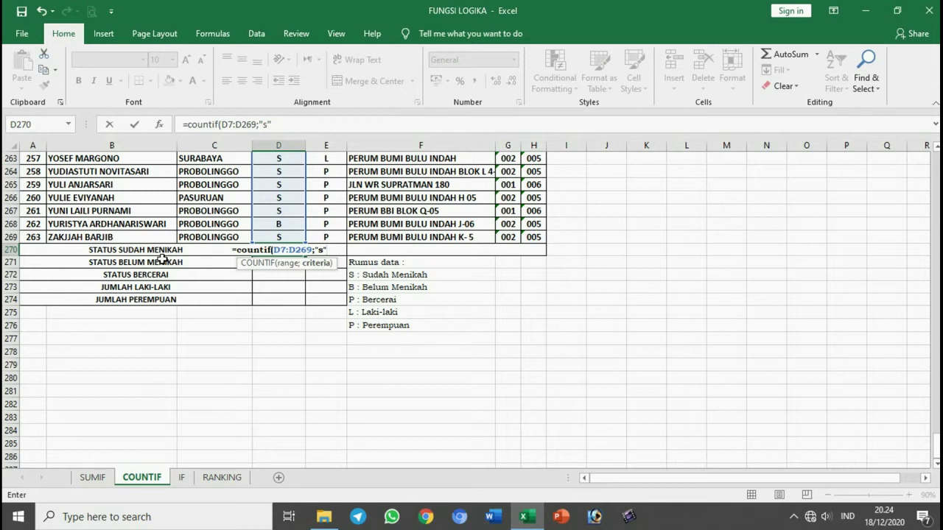
key("Return")
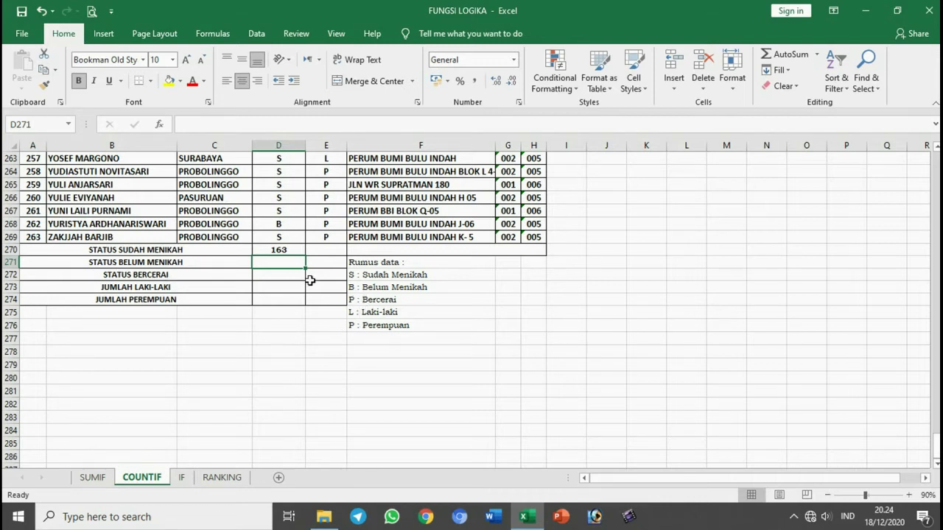
Step: Enter =COUNTIF(D7:D269;"b") in D271 to count the residents with STATUS BELUM MENIKAH
type("=count")
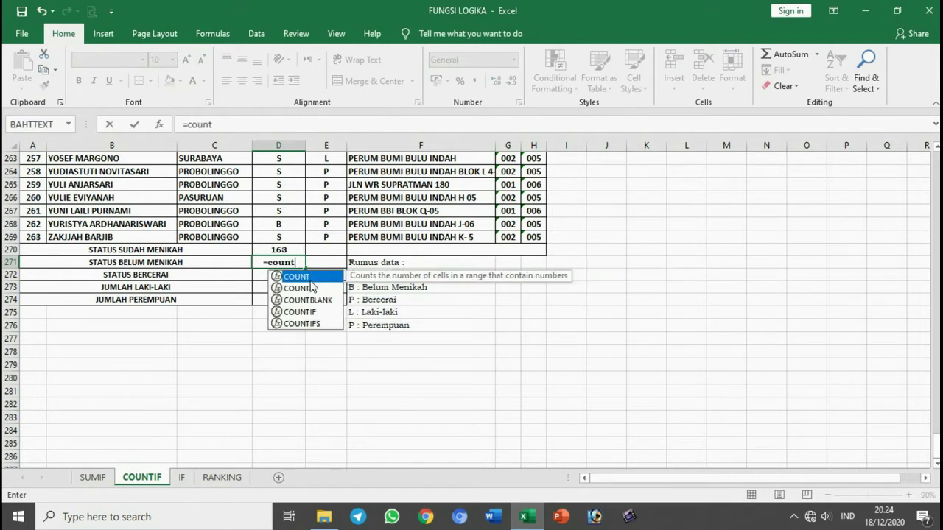
type("if(")
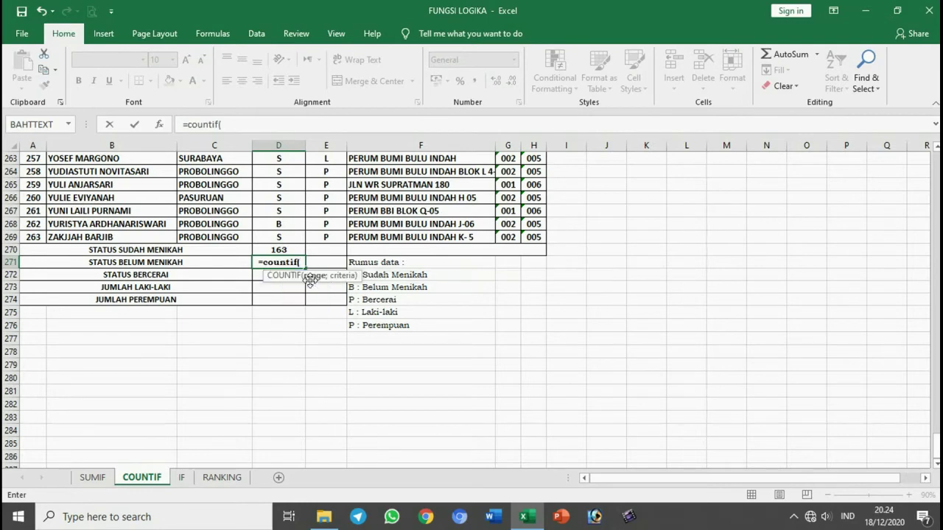
left_click_drag(937, 439, 937, 167)
scroll(322, 208, "up", 2)
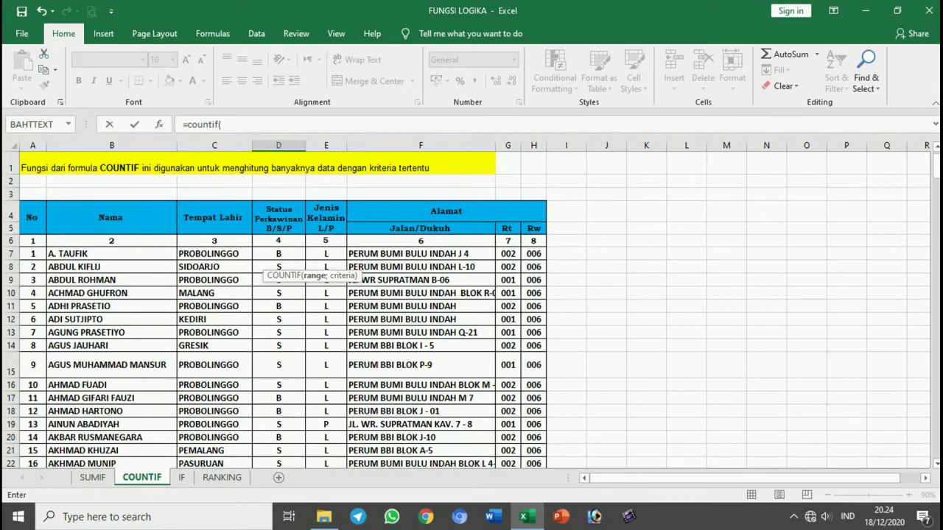
left_click_drag(277, 252, 282, 384)
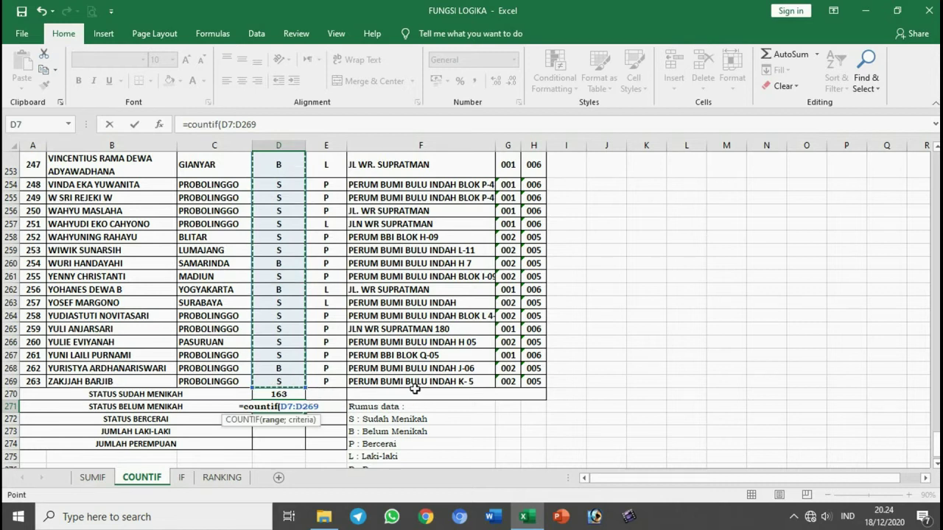
type(";\"b")
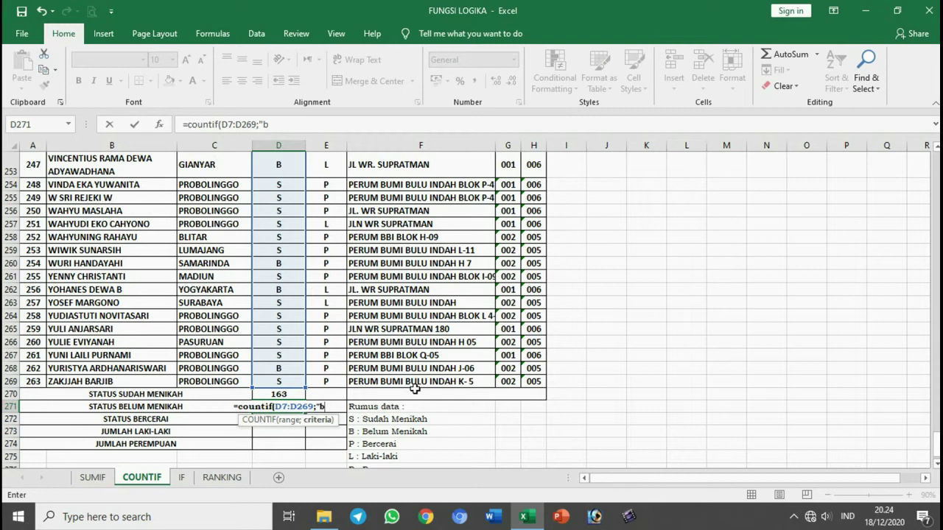
type("\")")
key("Return")
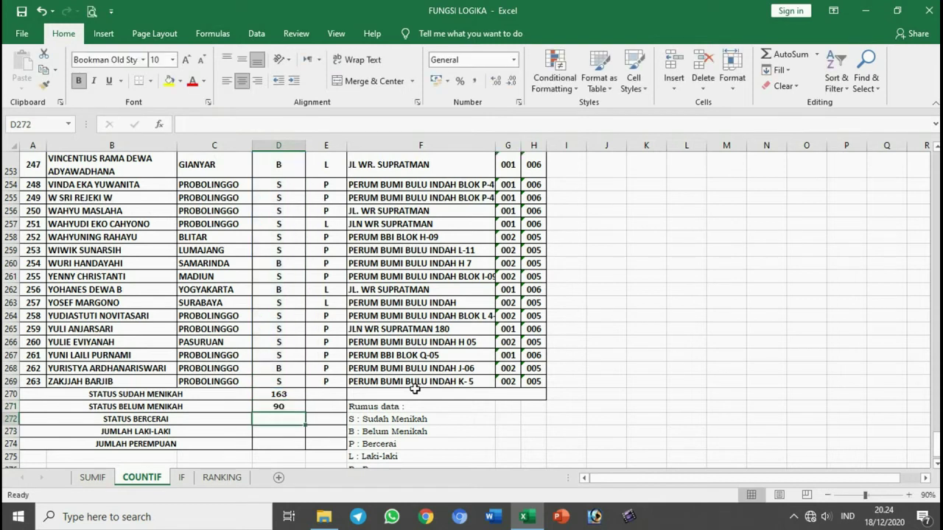
Step: Enter =COUNTIF(D7:D269;"p") in D272 to count the residents with STATUS BERCERAI
type("=")
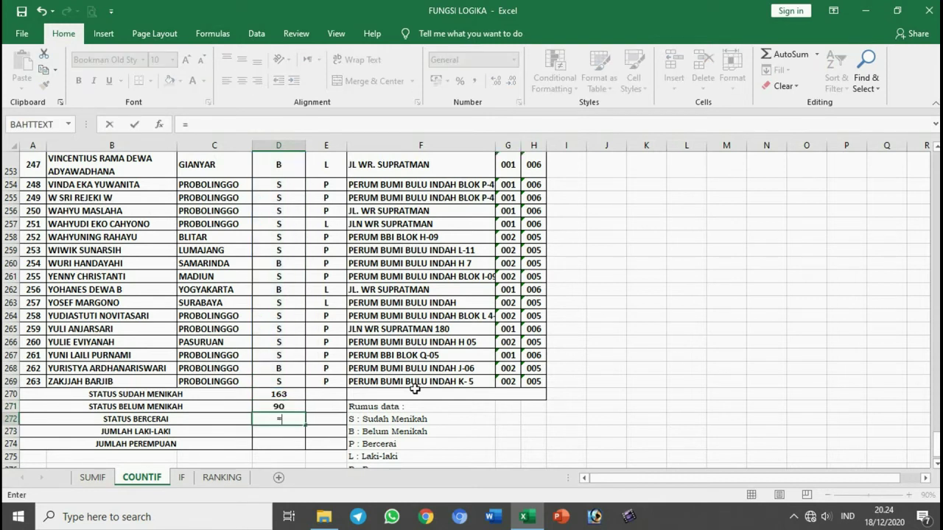
type("count")
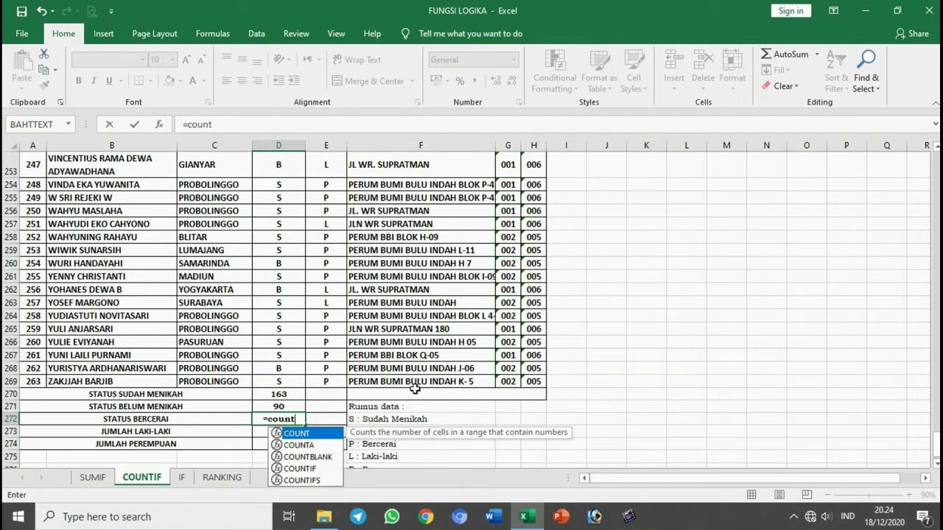
type("if(")
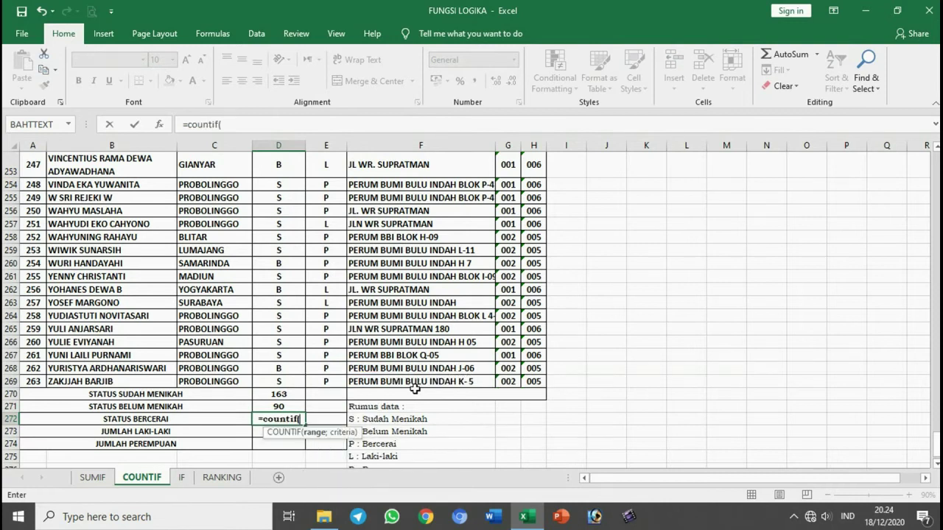
left_click_drag(937, 445, 836, 152)
left_click_drag(273, 254, 278, 384)
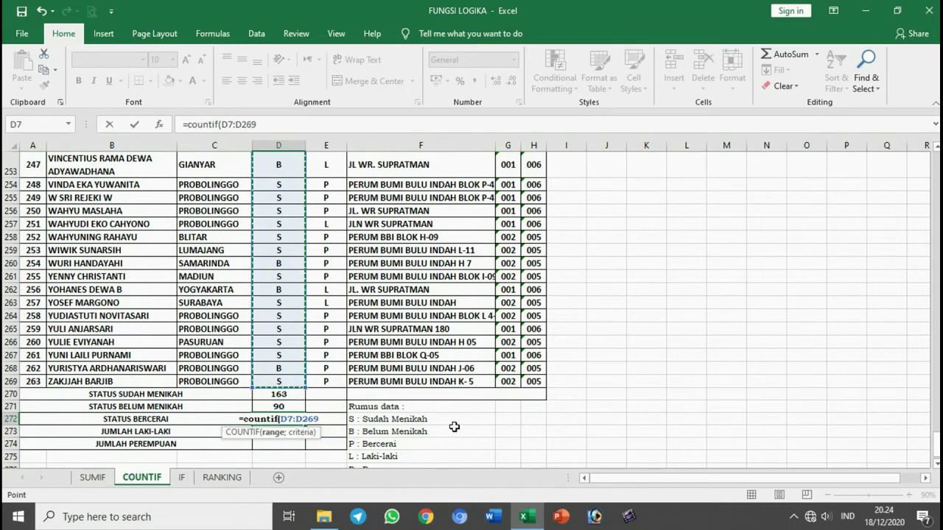
type(";\"p\"")
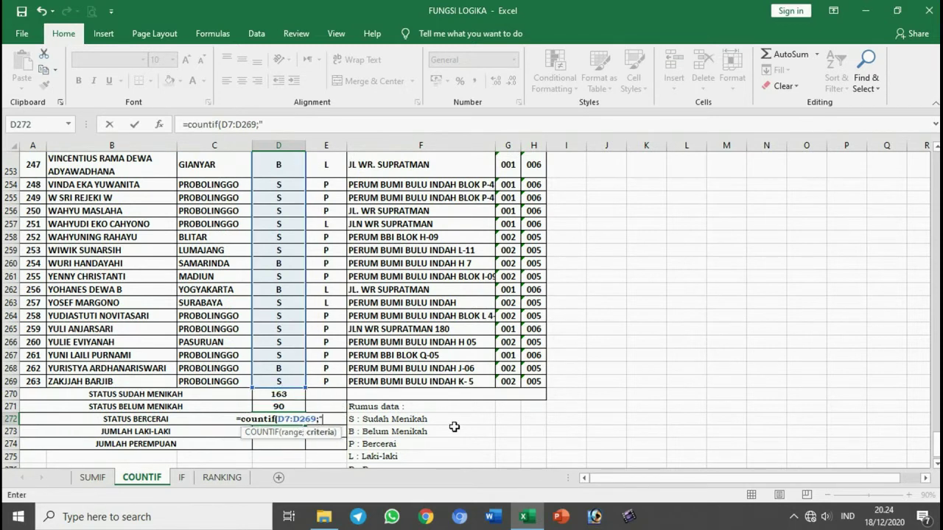
key("Return")
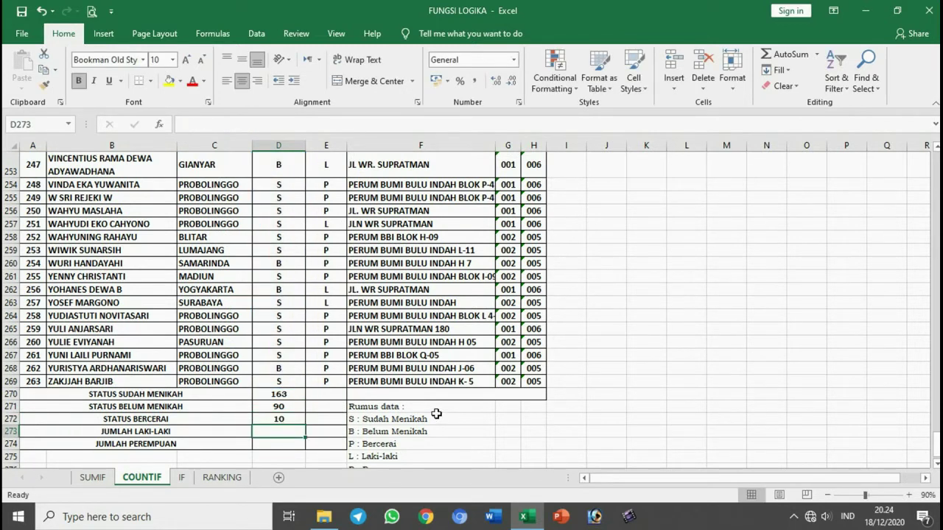
left_click_drag(274, 394, 275, 422)
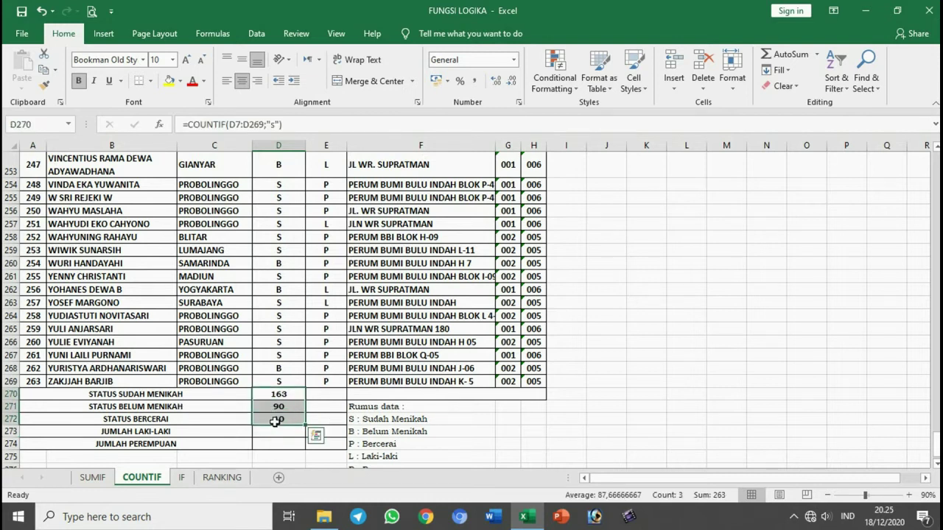
left_click(206, 394)
left_click(285, 394)
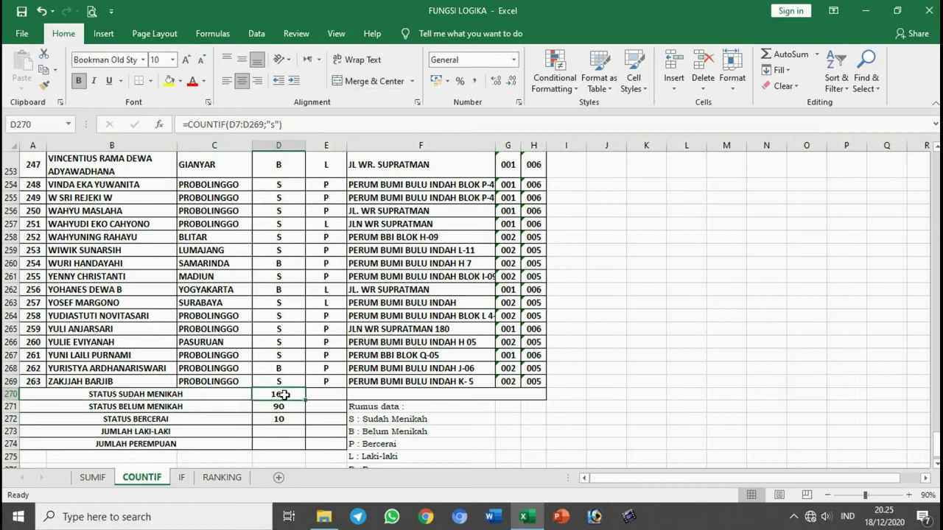
left_click(181, 442)
Step: Enter =COUNTIF(E7:E269;"l") in E273 to count the male residents for JUMLAH LAKI-LAKI
left_click(331, 433)
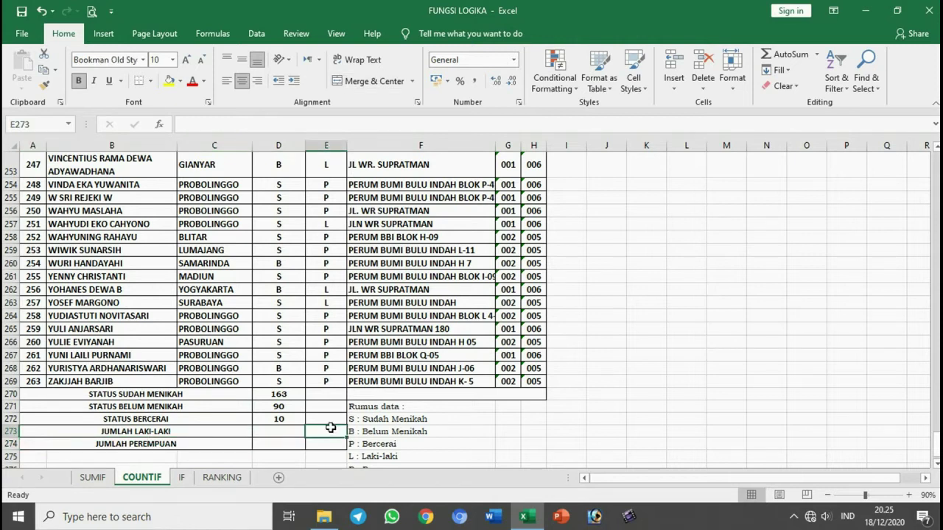
type("=countif(")
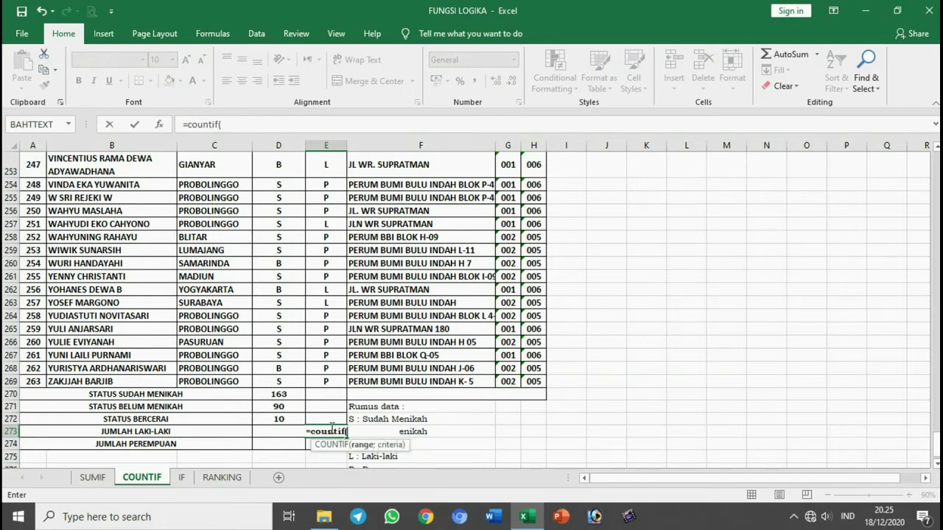
left_click_drag(937, 442, 937, 162)
left_click_drag(338, 254, 326, 355)
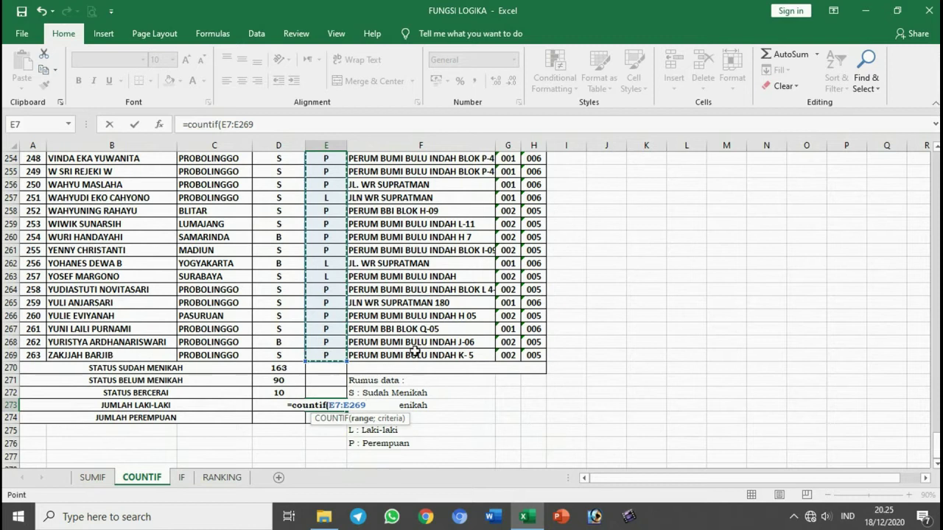
type(";")
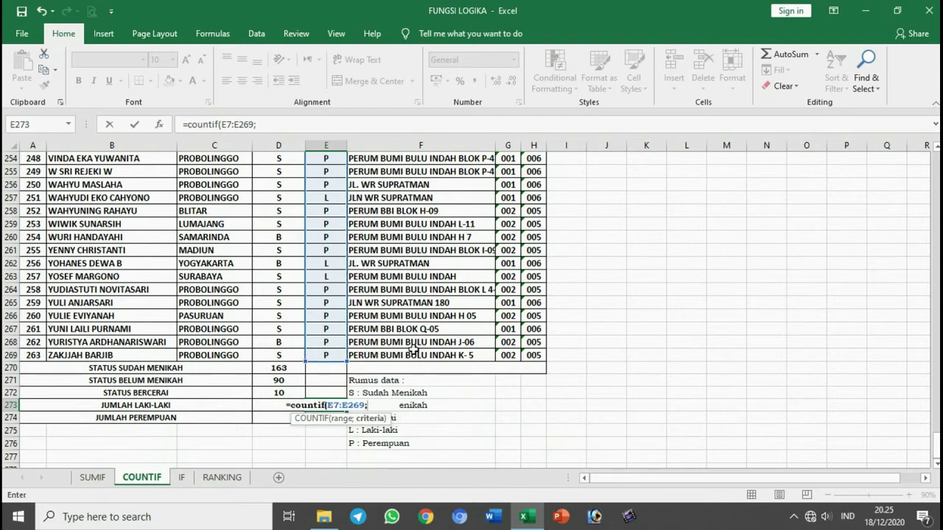
type("\"")
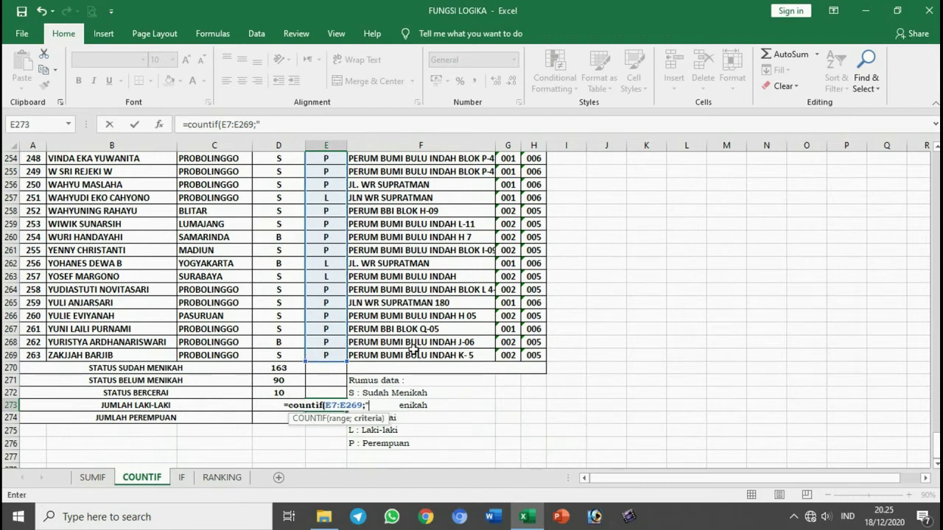
type("\")")
key("Return")
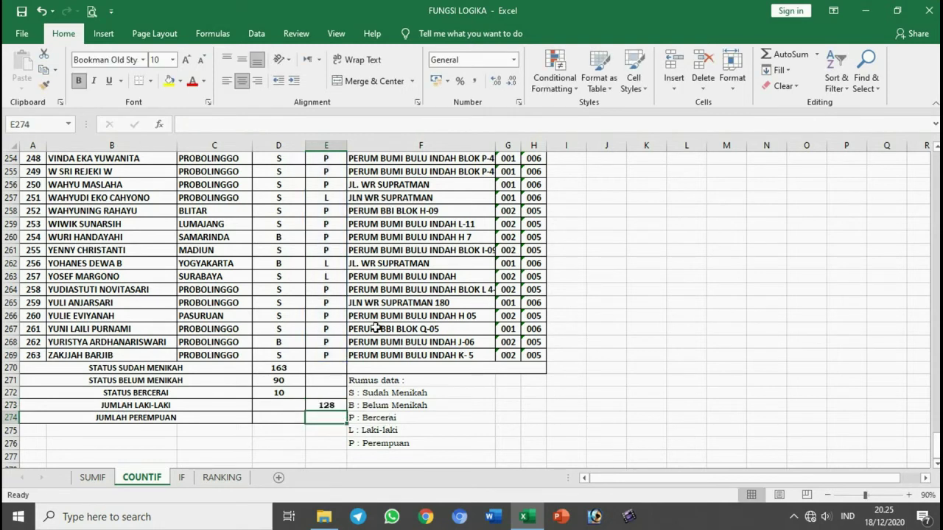
Step: Copy the JUMLAH LAKI-LAKI formula from E273 to E274 for JUMLAH PEREMPUAN and change its criterion to "p"
left_click(331, 407)
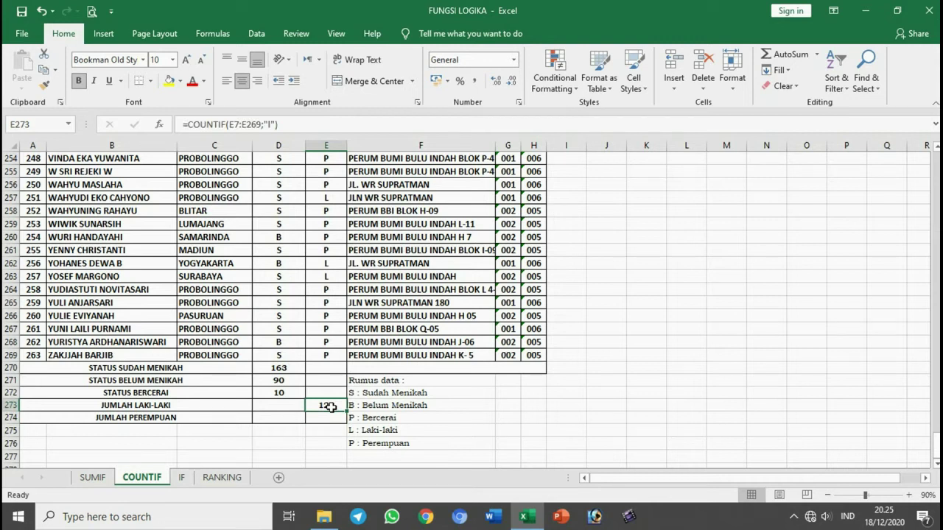
key("ctrl+c")
left_click(326, 416)
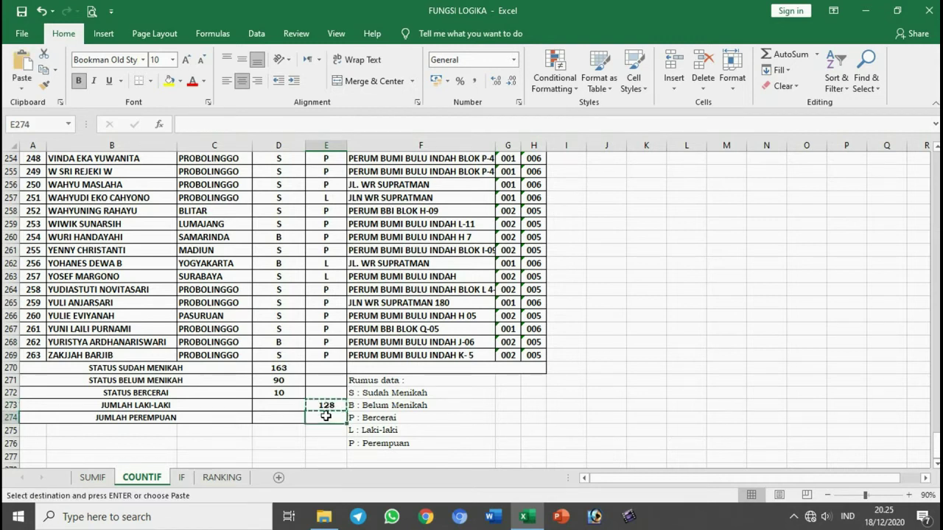
key("ctrl+v")
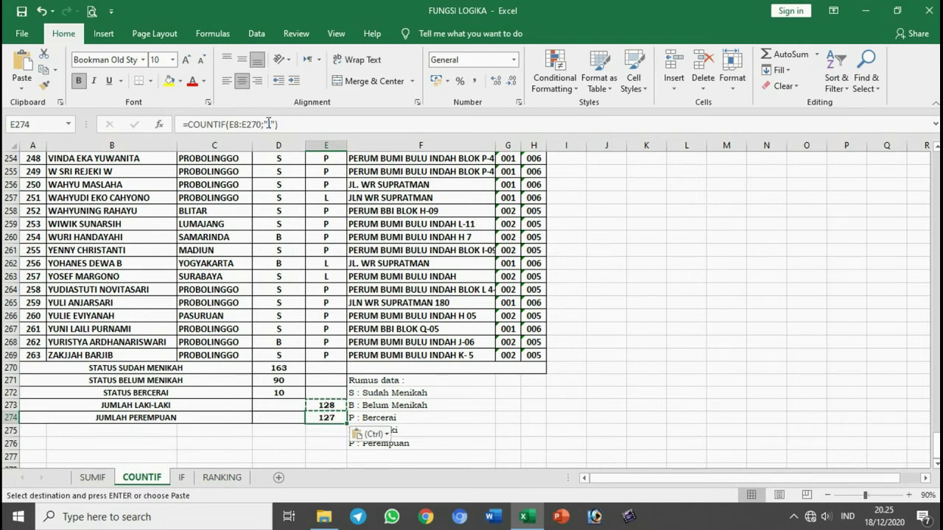
left_click(269, 124)
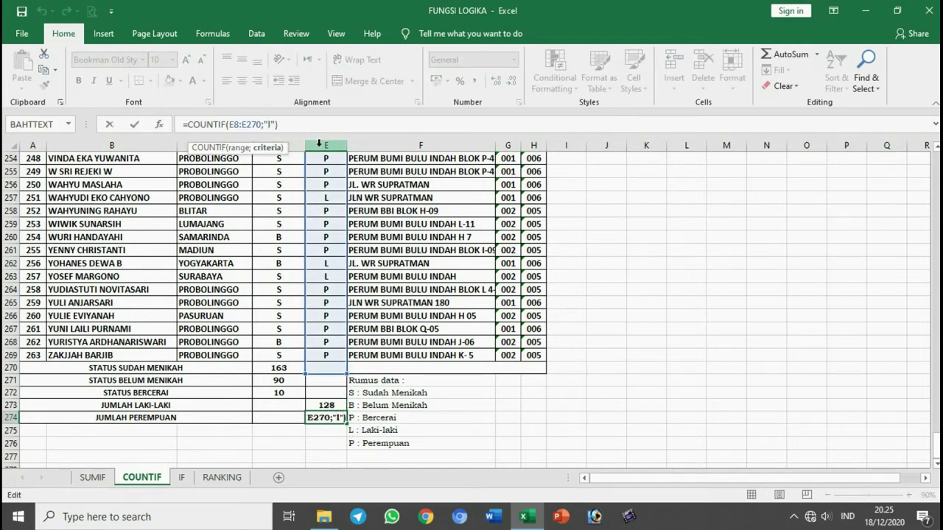
key("shift+Right")
type("p")
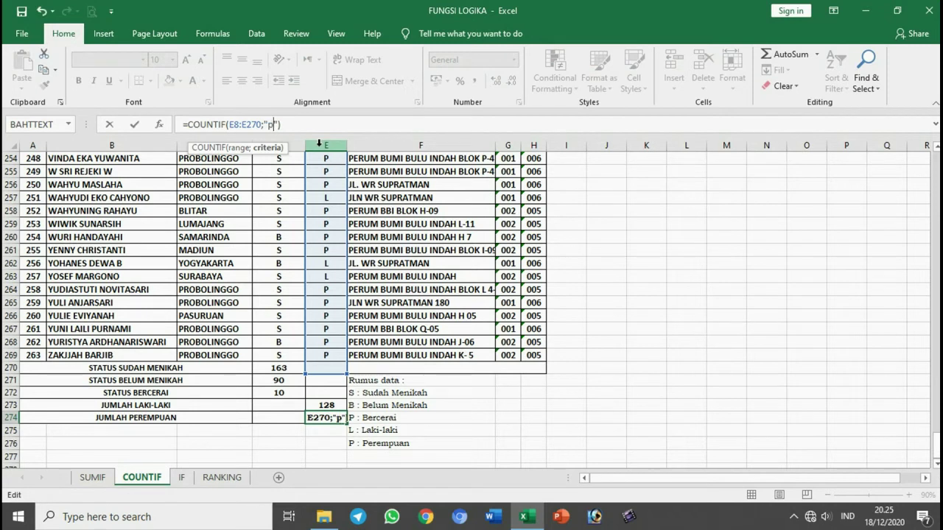
left_click_drag(332, 366, 333, 354)
left_click(342, 417)
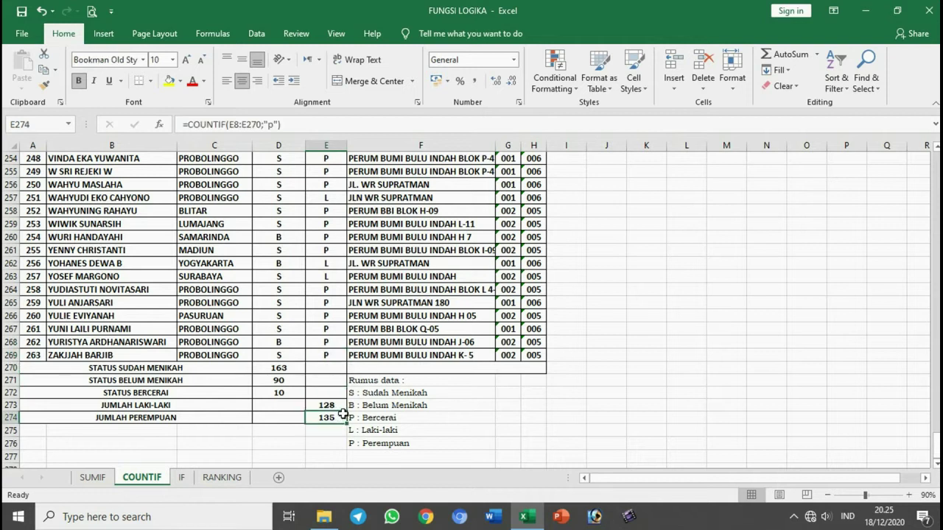
Step: Correct the counted range in the JUMLAH PEREMPUAN formula in E274 to E7:E269
left_click(268, 123)
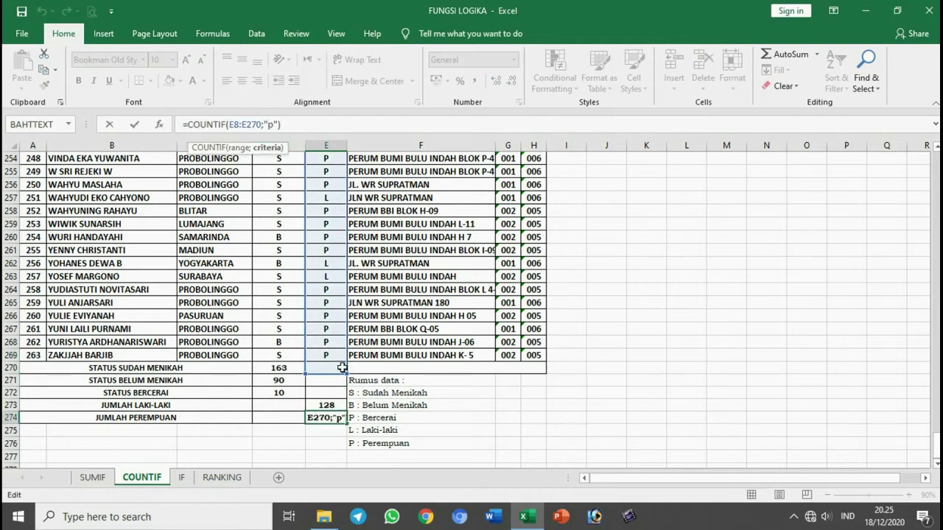
left_click_drag(343, 367, 350, 364)
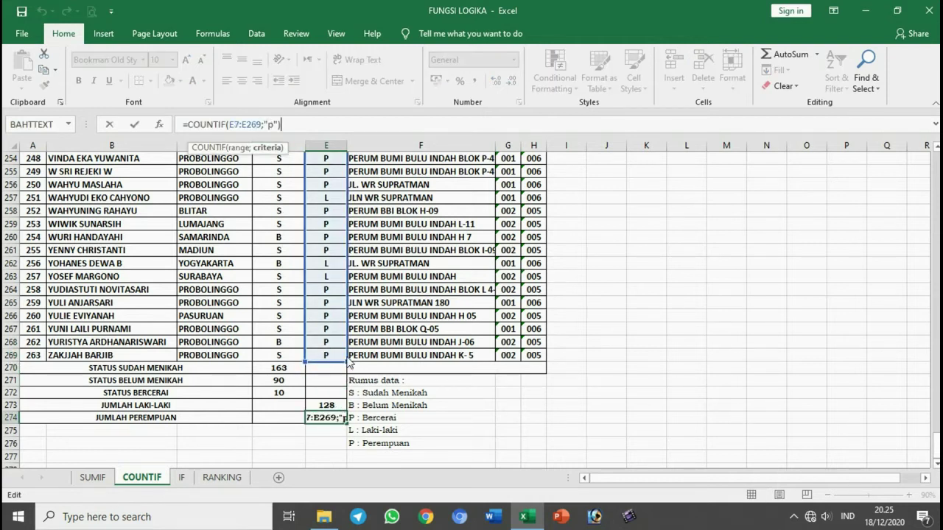
key("Return")
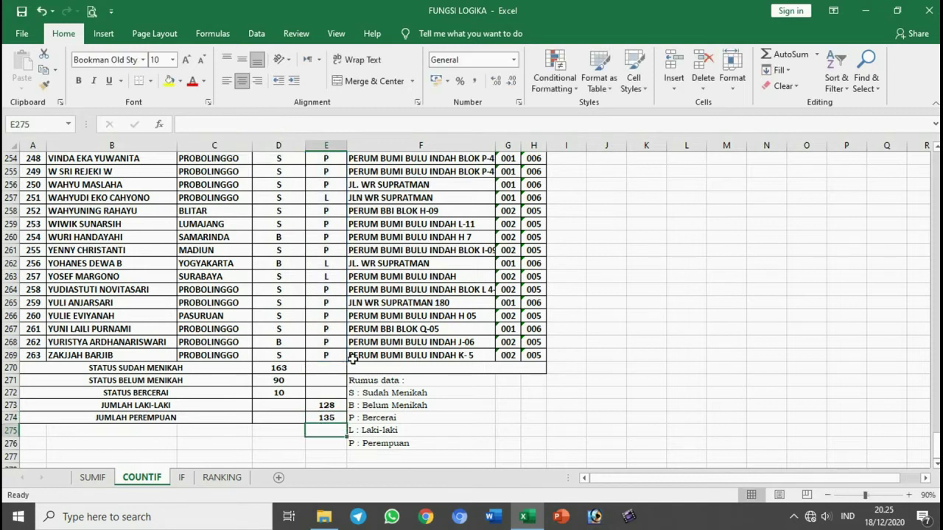
left_click(333, 418)
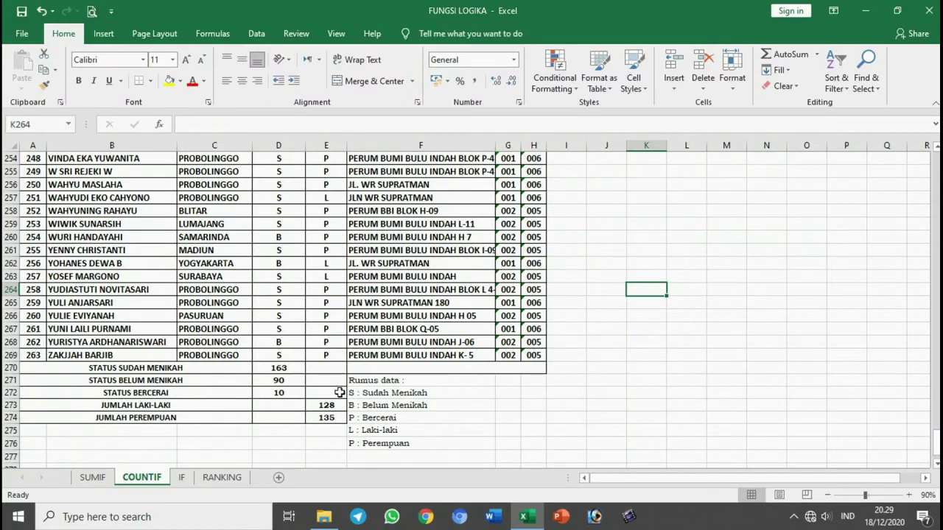
Step: Switch to the IF sheet and look over the function description in row 1 and the KETERANGAN column
left_click(637, 313)
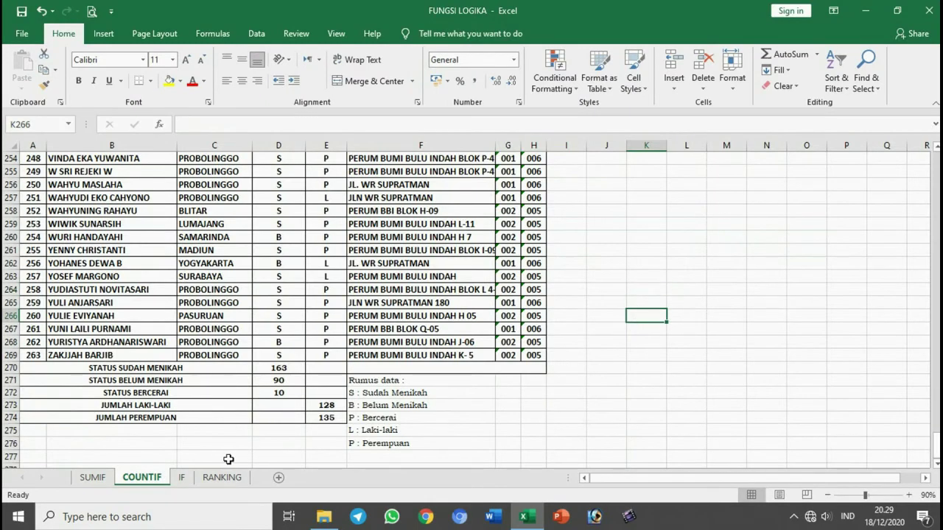
left_click(186, 480)
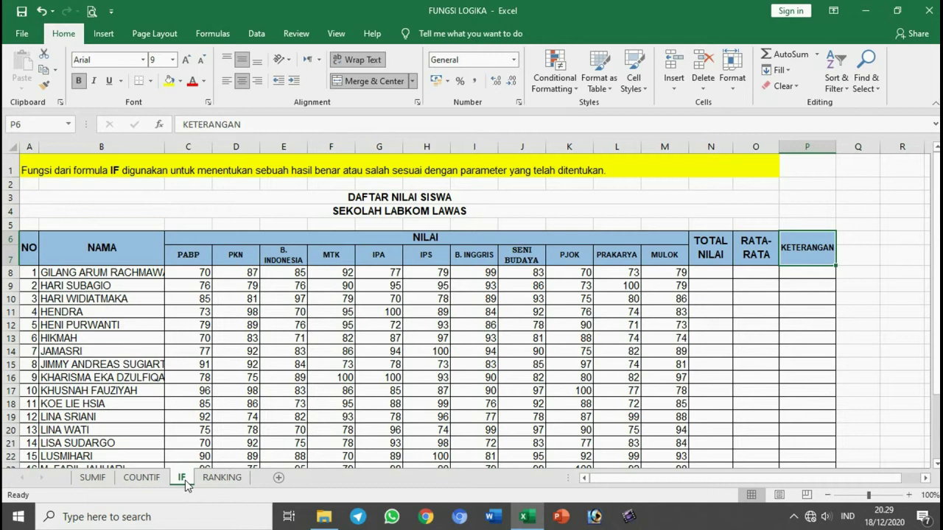
left_click(180, 171)
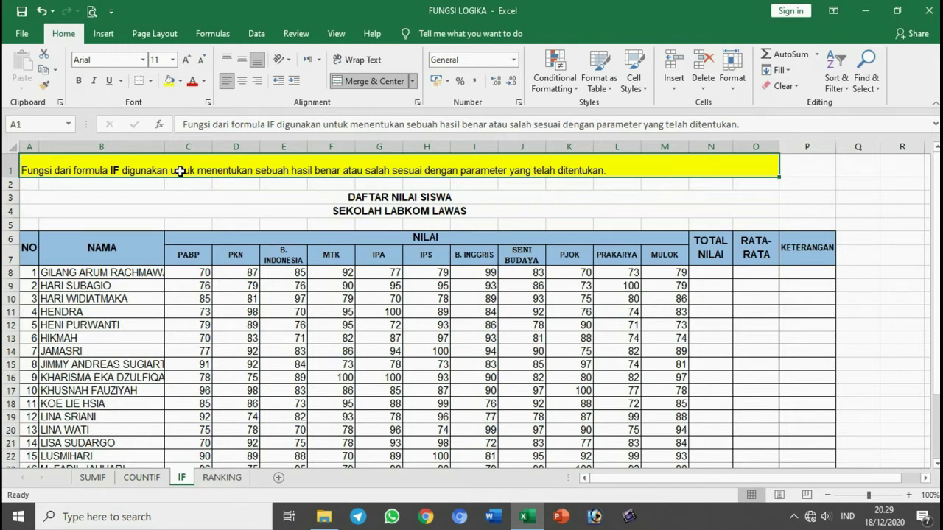
left_click(794, 275)
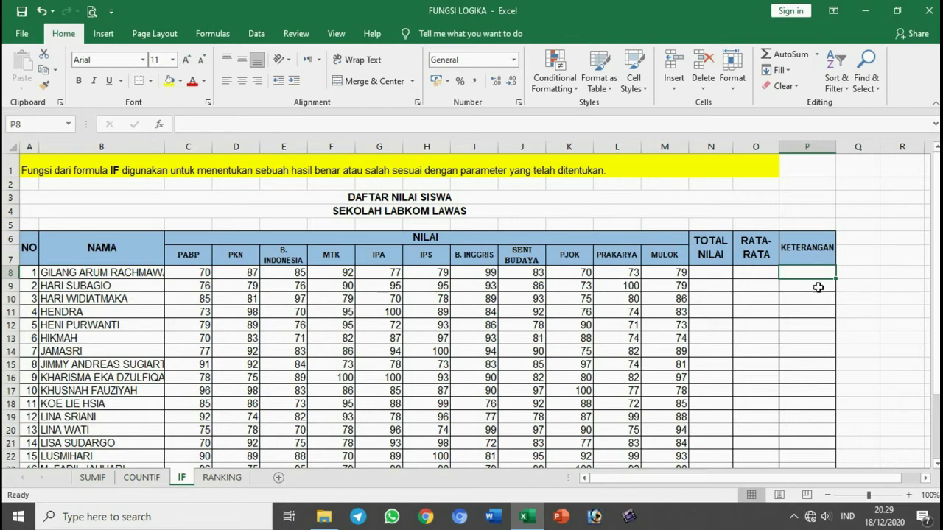
left_click(808, 251)
left_click(805, 274)
Step: Enter =SUM(C8:M8) in N8 and fill it down the TOTAL NILAI column for all students
left_click(721, 270)
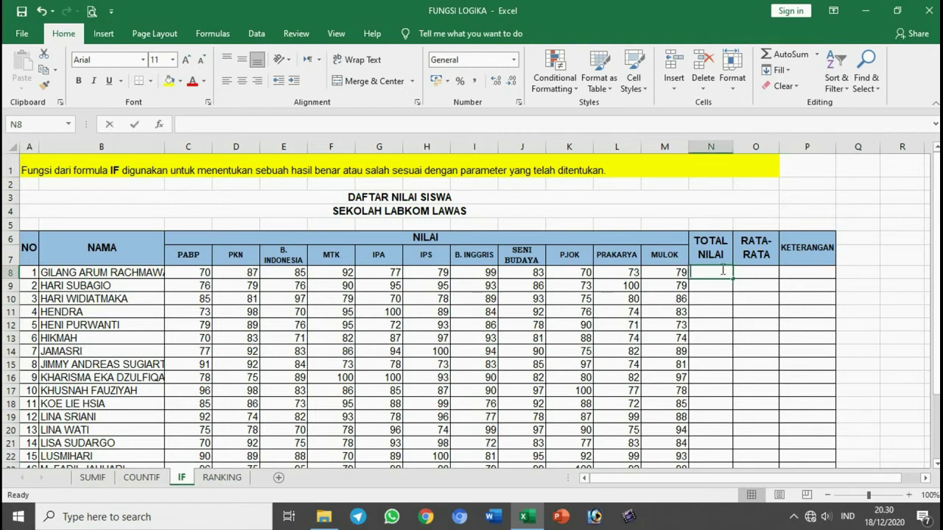
type("=s")
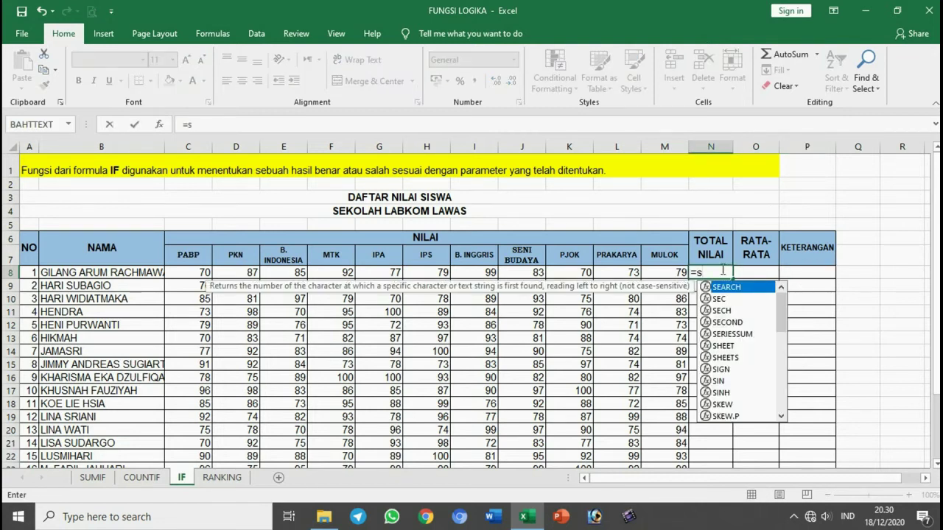
type("um(")
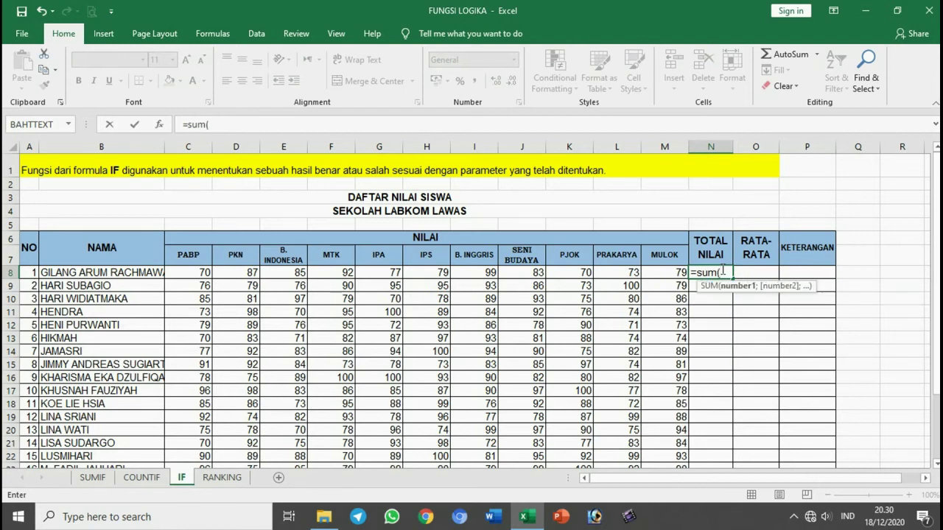
left_click_drag(193, 272, 678, 271)
key("Return")
left_click(707, 271)
double_click(733, 279)
Step: Enter =AVERAGE(C8:M8) in O8 and fill it down the RATA-RATA column for all students
left_click(755, 273)
type("=average(")
left_click_drag(193, 273, 669, 272)
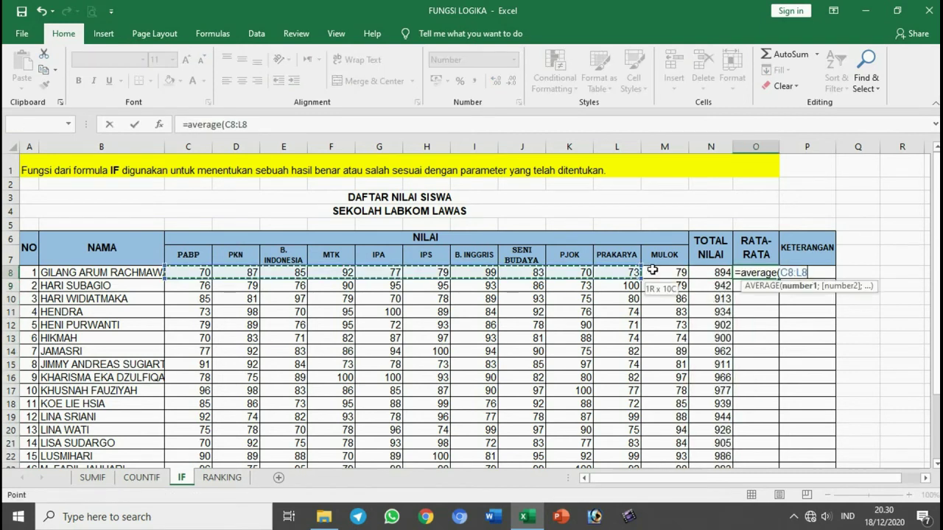
key("Return")
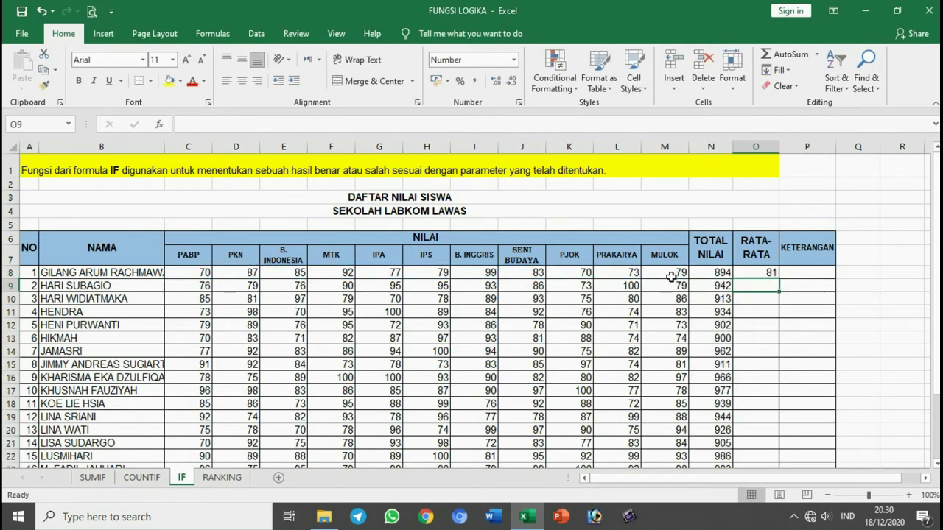
left_click(759, 273)
double_click(778, 278)
Step: Enter =IF(O8>=80;"LULUS";"TIDAK LULUS") in P8 of the KETERANGAN column
left_click(786, 273)
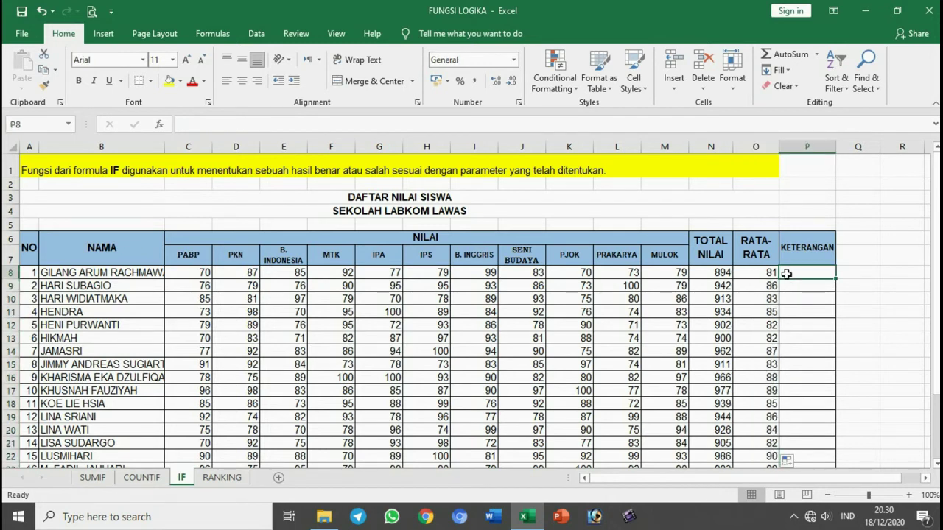
type("=if")
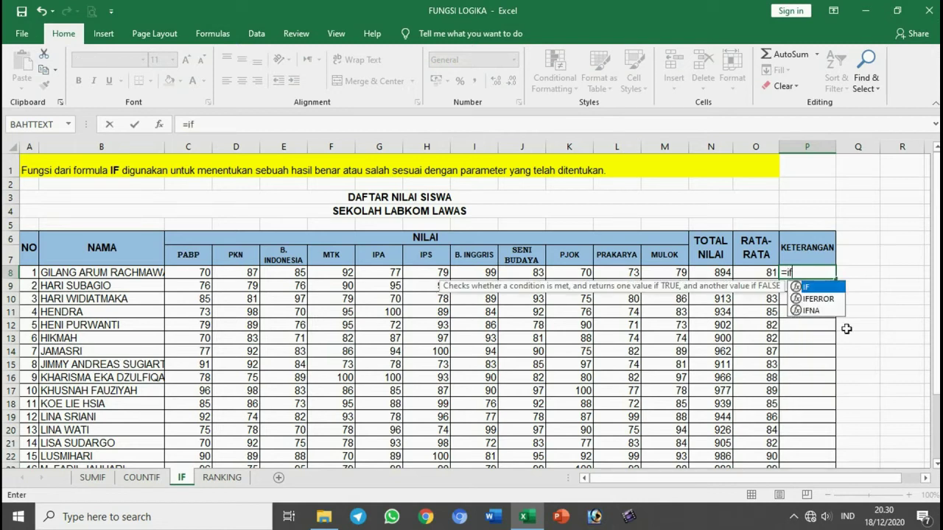
type("(")
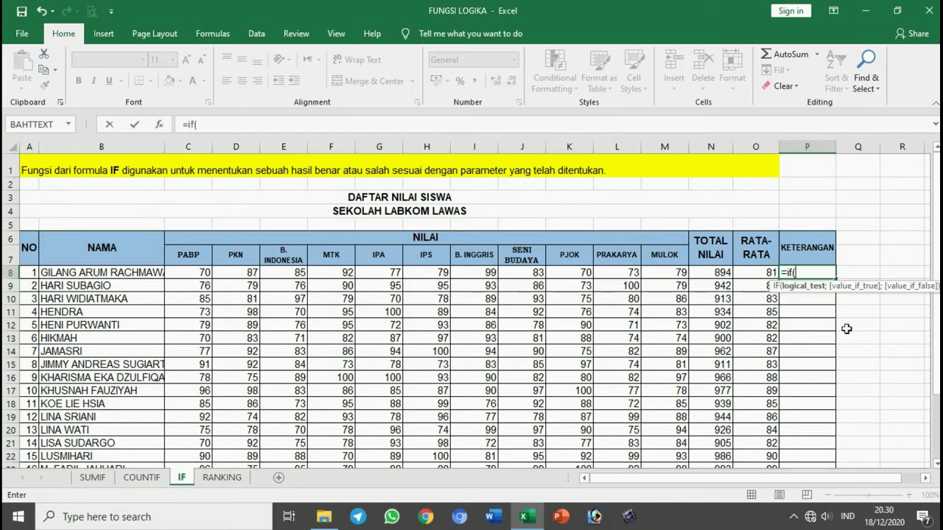
left_click(756, 274)
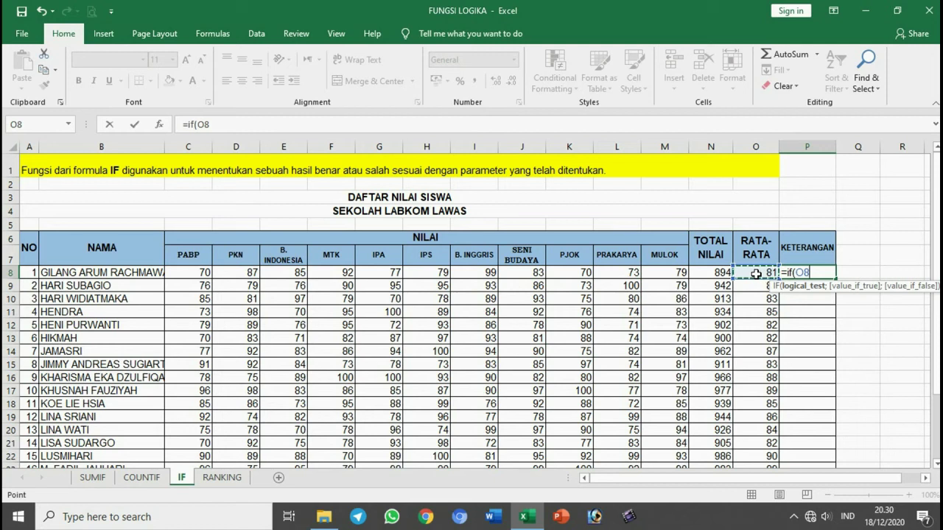
type(">=80;\"")
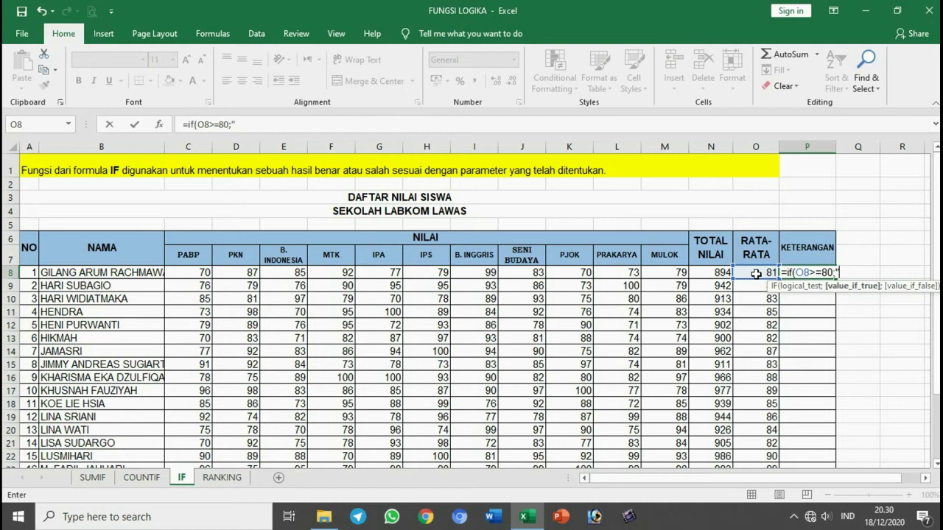
type("LULUS\";")
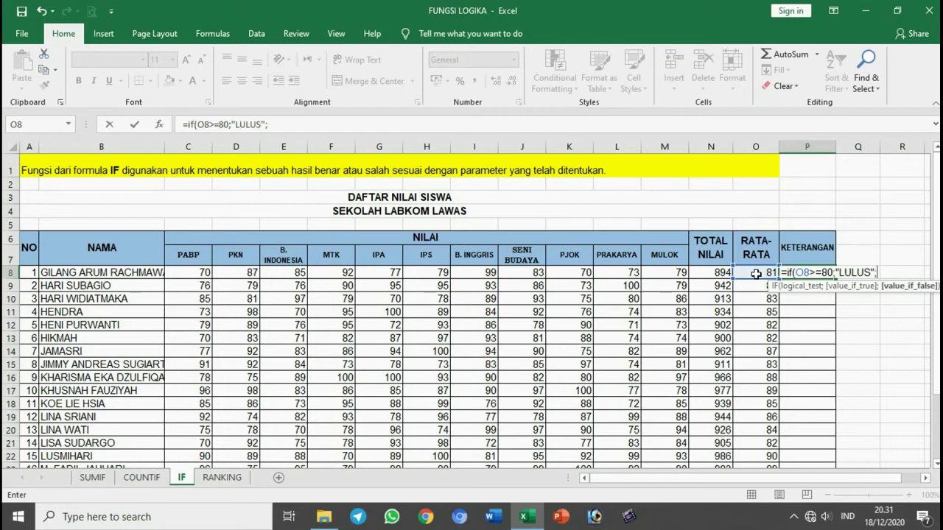
type("\"TIDAK LULUS\"")
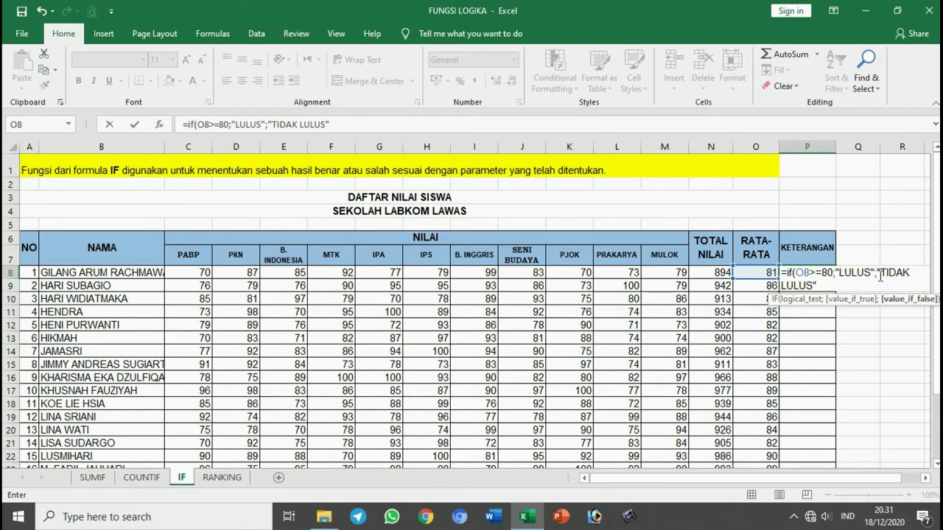
key("Return")
Step: Fill the IF formula from P8 down the KETERANGAN column for all students
left_click(824, 272)
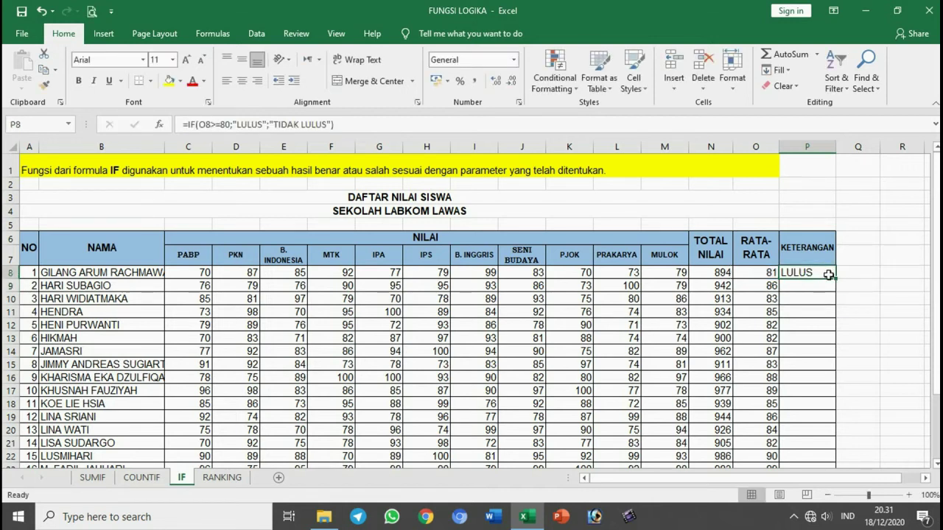
double_click(835, 278)
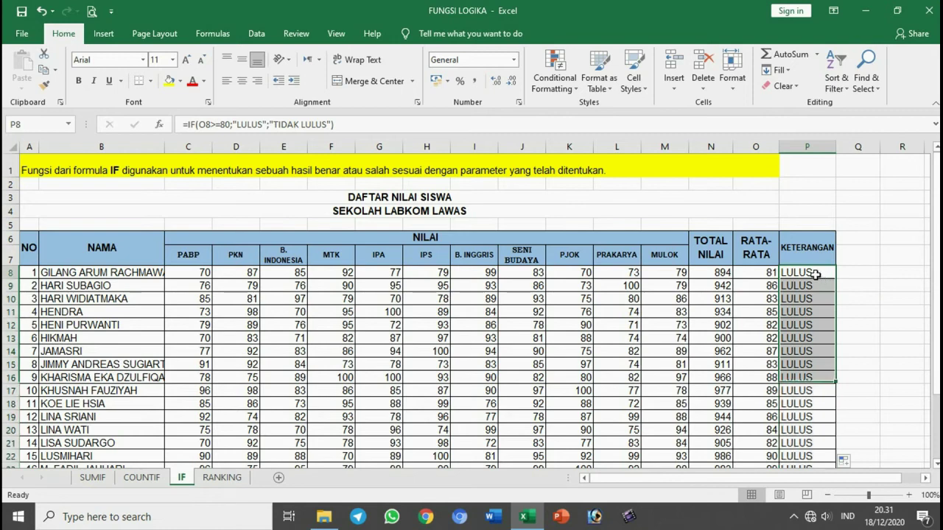
scroll(808, 309, "down", 3)
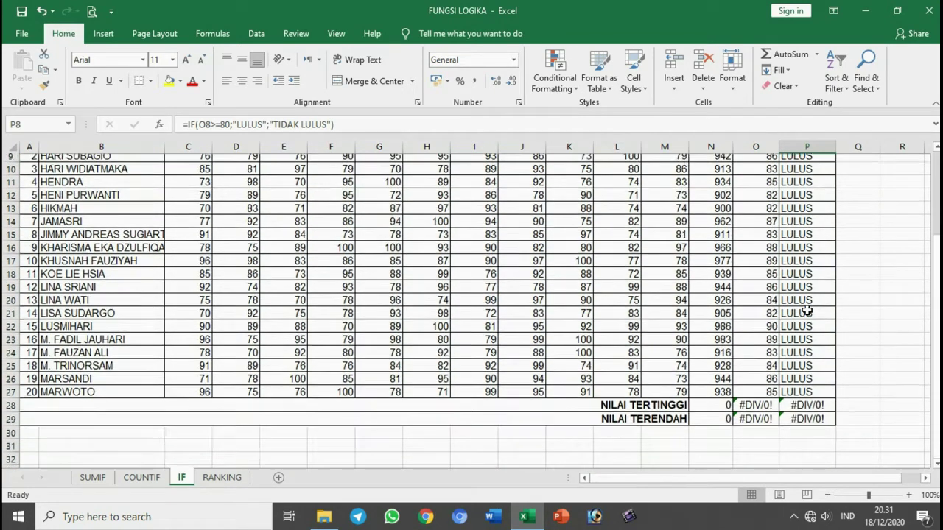
scroll(807, 309, "up", 3)
Step: Copy the first student's IPA score in G8 across H8:K8, and check the average in O8 and the KETERANGAN formula in P8
left_click(769, 272)
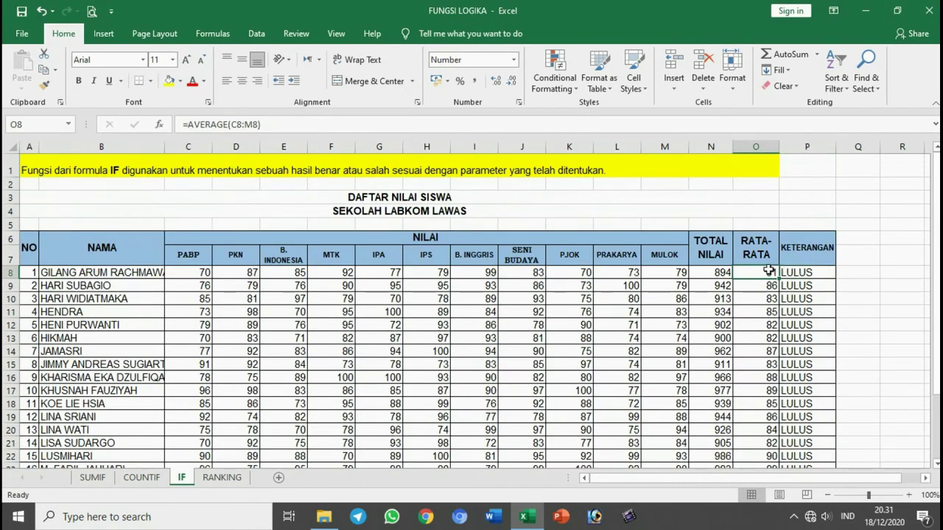
left_click(394, 274)
left_click_drag(403, 278, 590, 278)
left_click(759, 277)
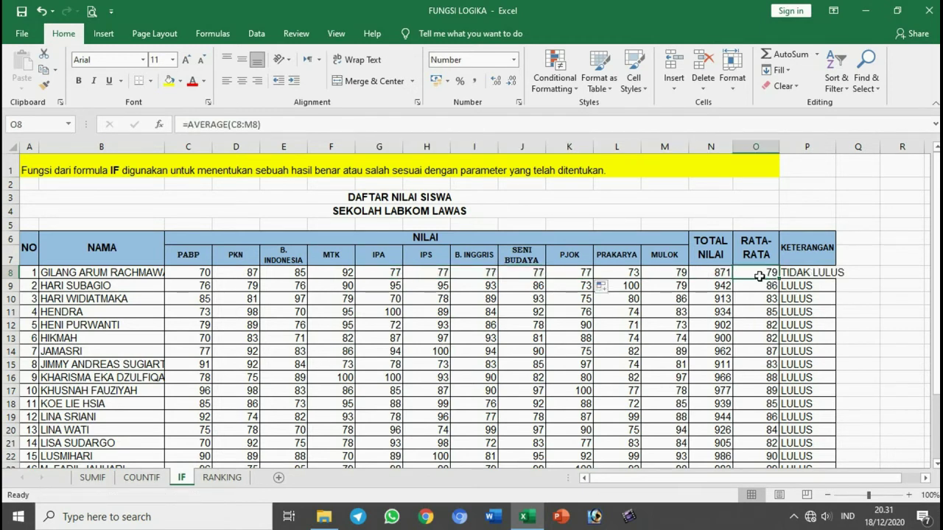
left_click(785, 275)
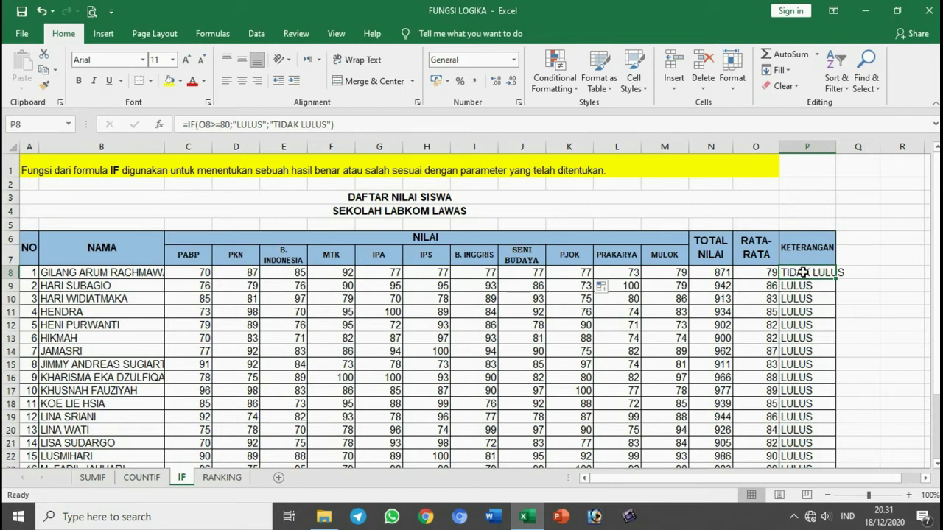
left_click(344, 399)
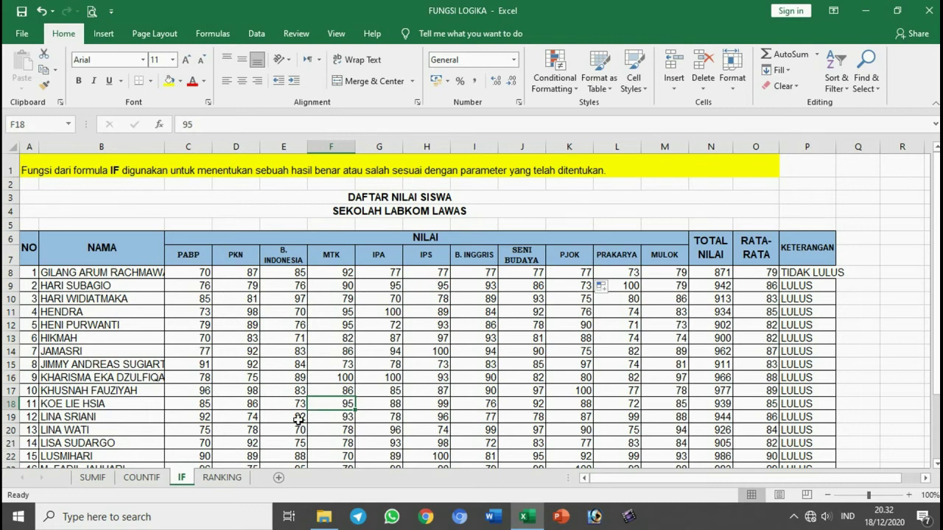
Step: Switch to the RANKING sheet, clear the existing ranks in P8:P28 of the PERINGKAT column and view the RANK.EQ description in row 1
left_click(224, 478)
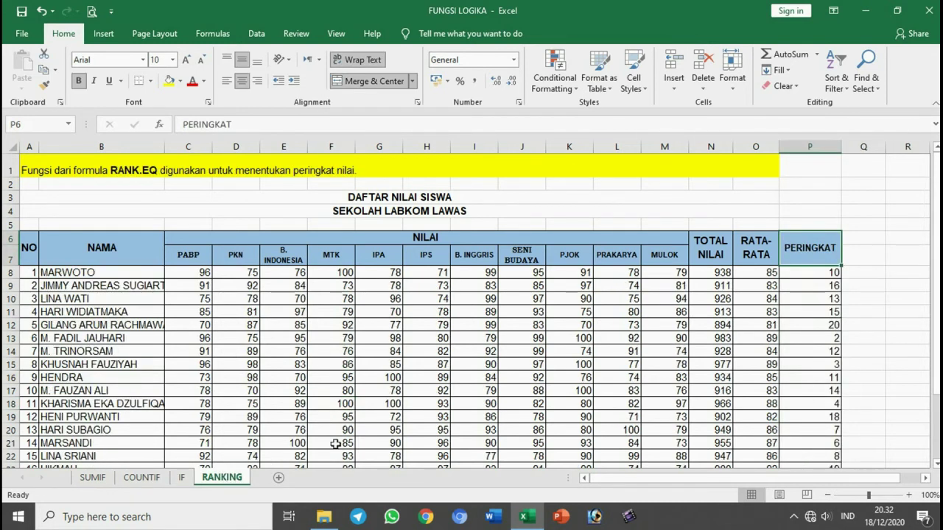
left_click_drag(798, 274, 824, 418)
key("Delete")
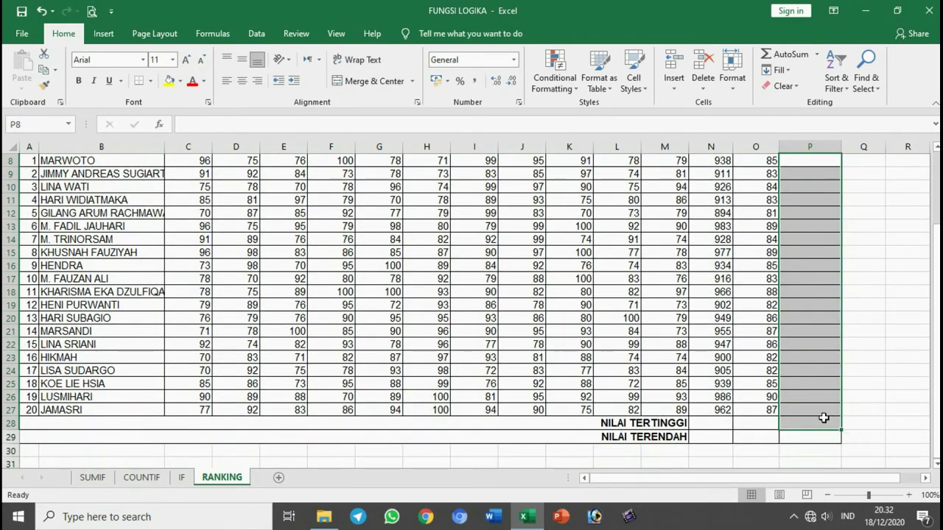
scroll(810, 416, "up", 3)
left_click(812, 270)
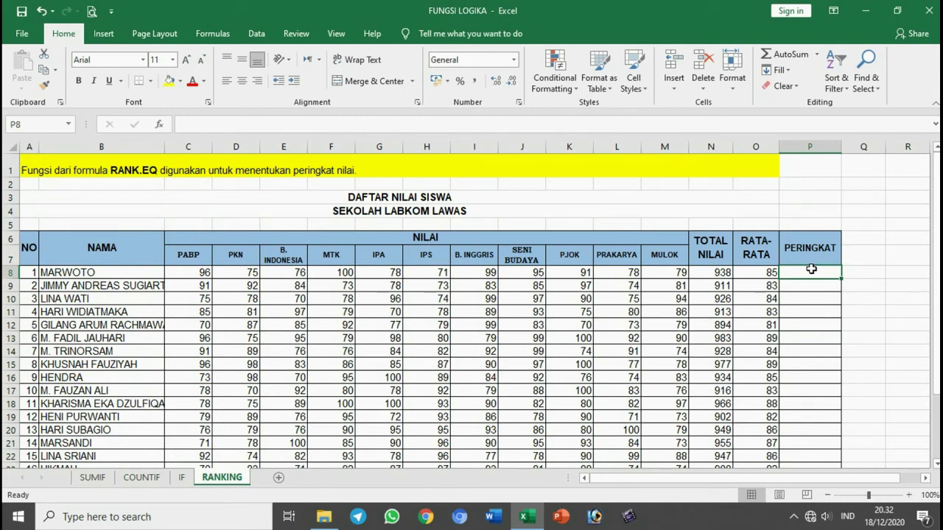
left_click(149, 171)
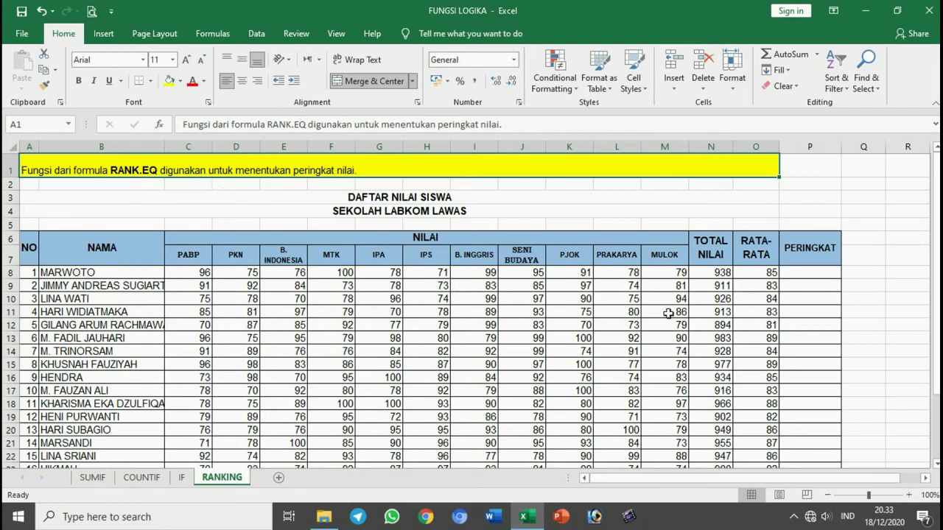
Step: Enter =RANK.EQ(O8;$O$8:$O$27) in P8 of the PERINGKAT column, with the ranked range as an absolute reference
left_click(808, 278)
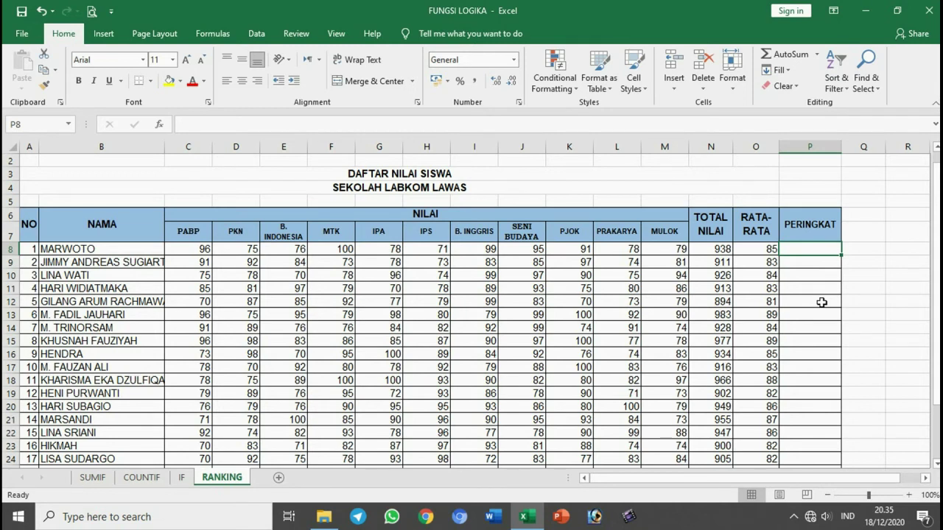
type("=")
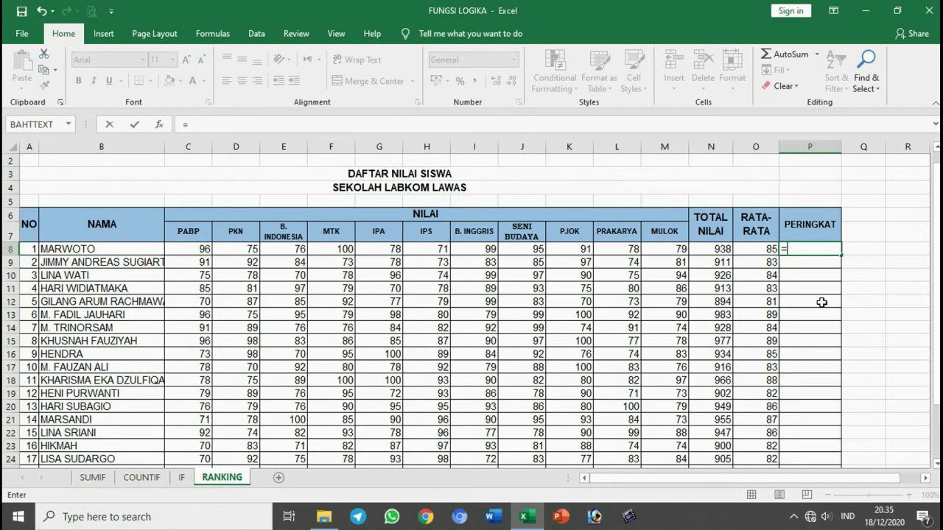
type("RANK")
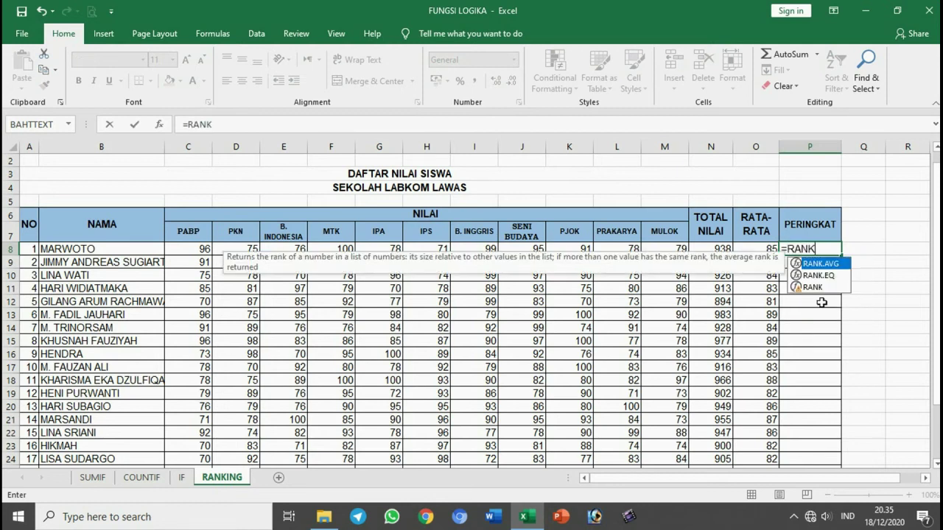
type(".EQ")
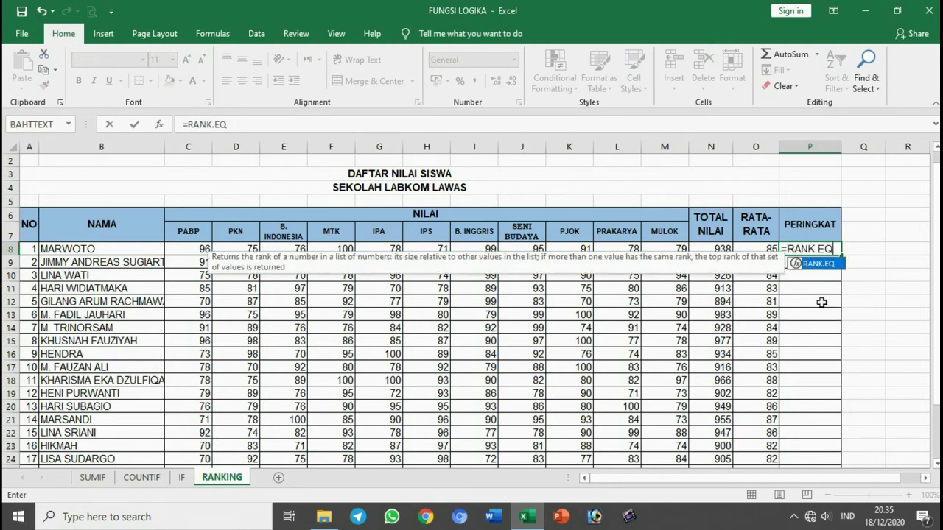
type("(")
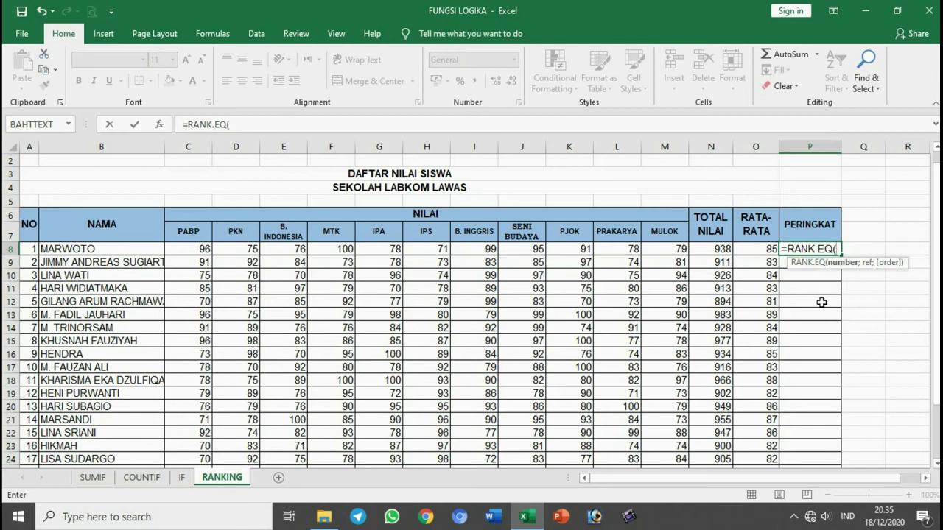
left_click(760, 250)
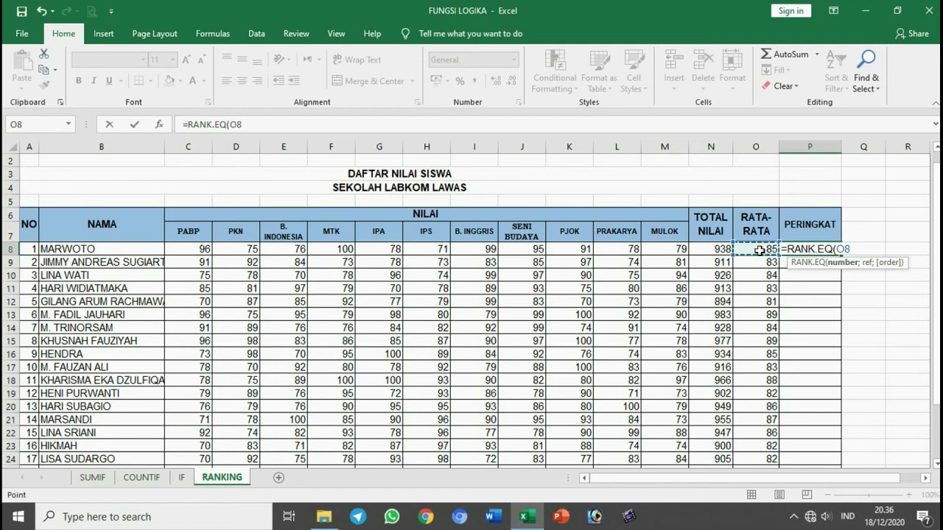
type(";")
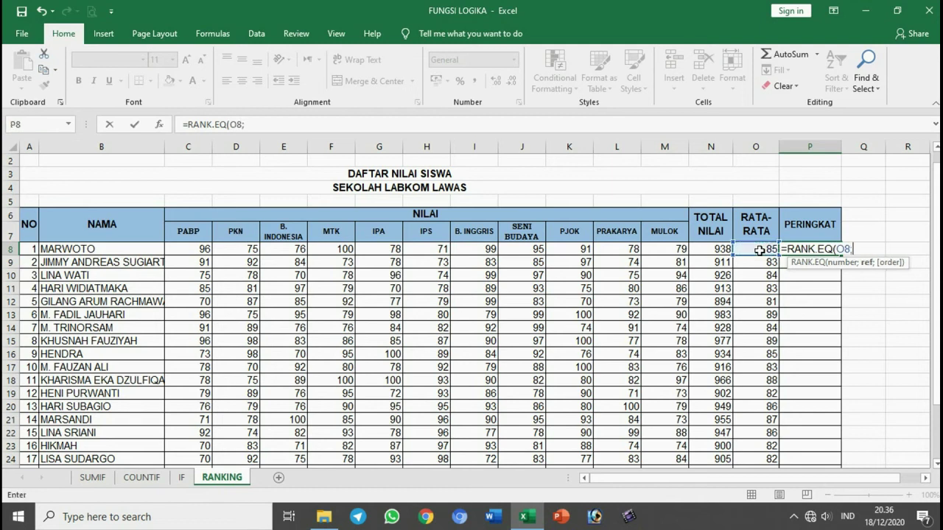
left_click_drag(759, 251, 763, 409)
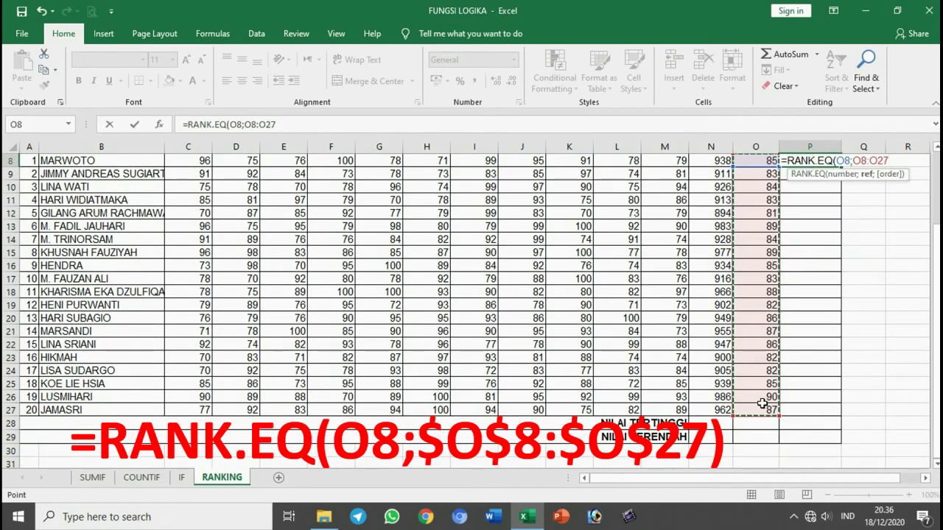
scroll(762, 404, "up", 3)
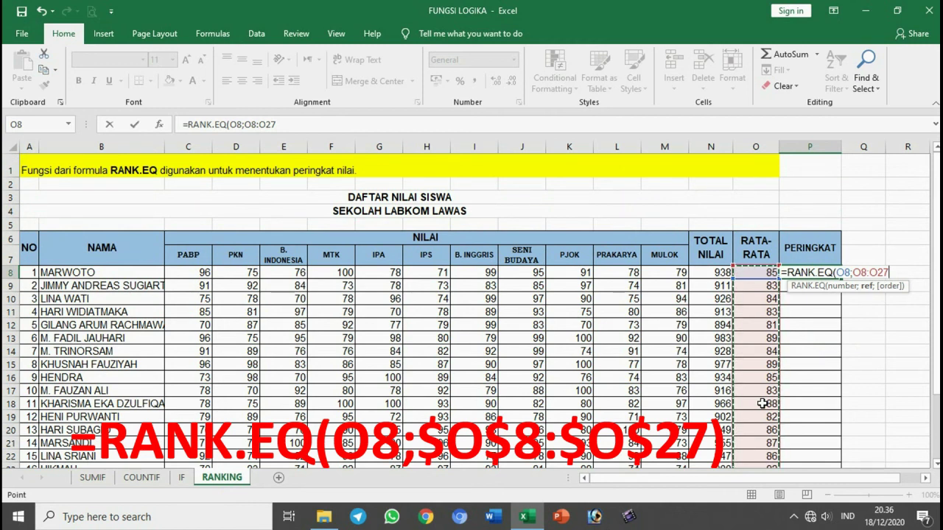
key("F4")
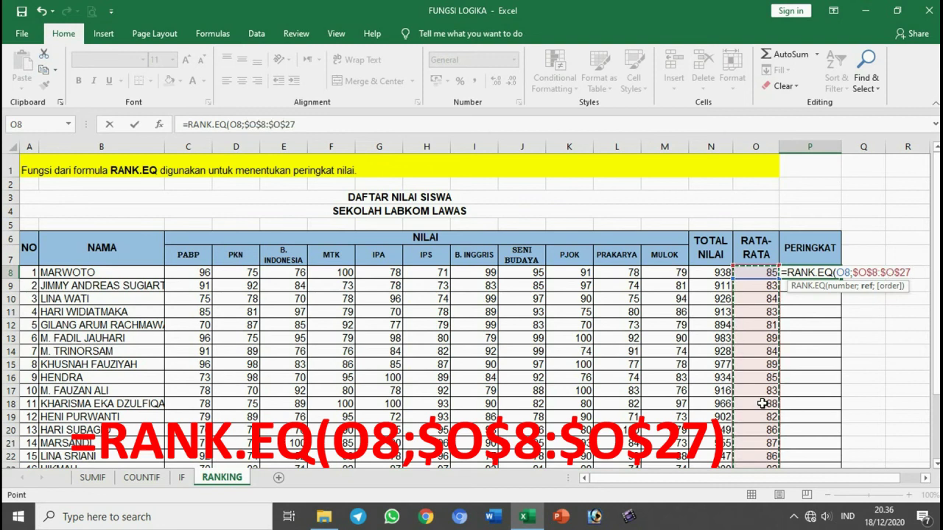
key("Return")
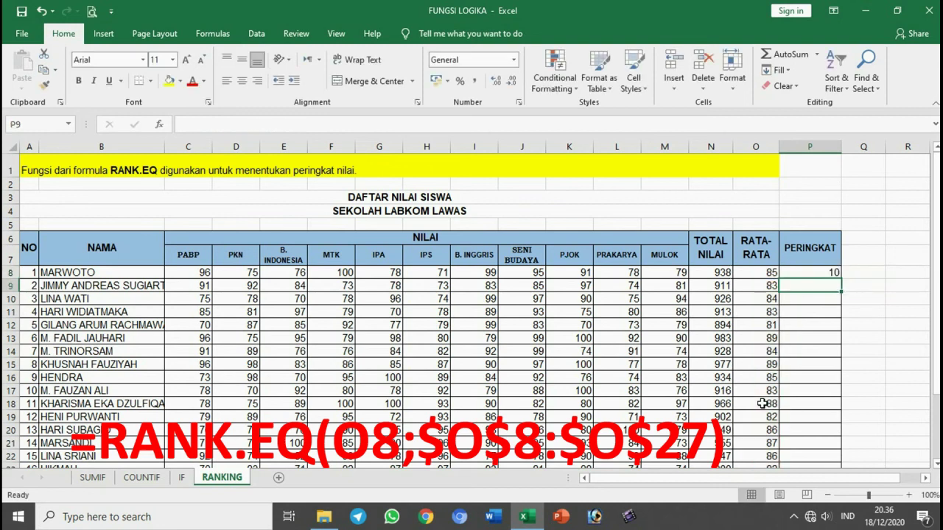
Step: Fill the RANK.EQ formula from P8 down to P27 for all students and check the ranks
left_click(819, 272)
scroll(826, 271, "down", 2)
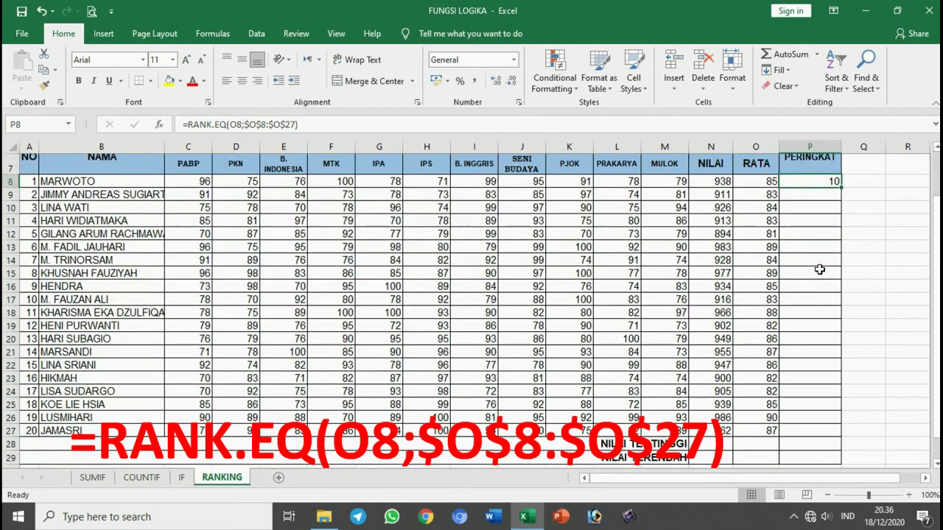
left_click_drag(838, 183, 810, 436)
left_click(813, 380)
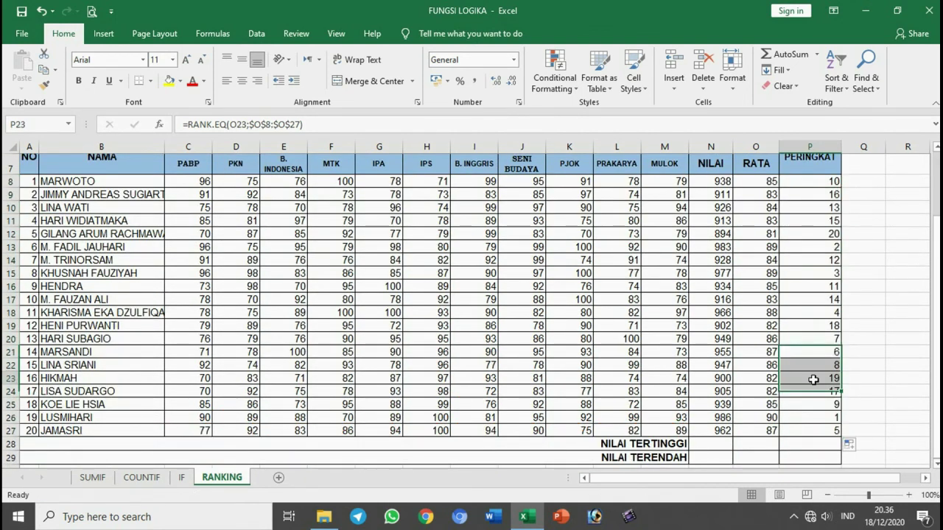
scroll(813, 379, "up", 1)
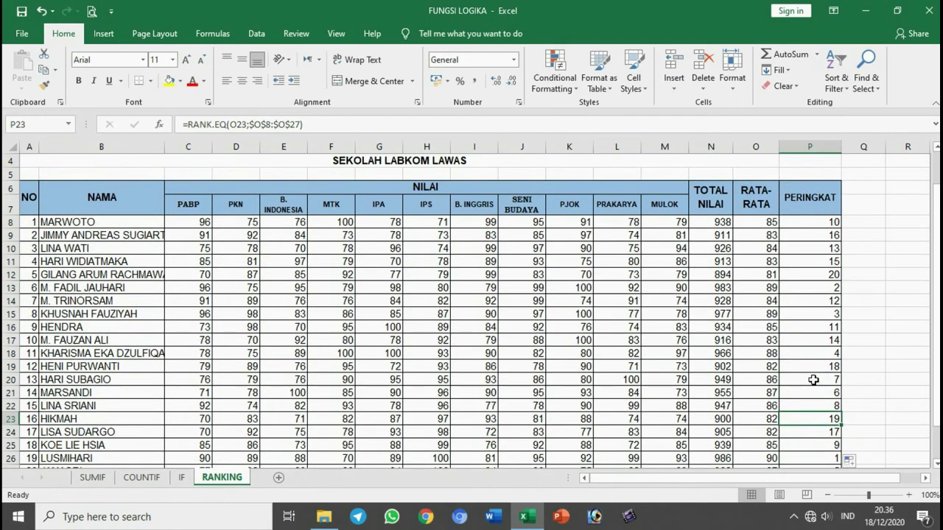
scroll(813, 380, "down", 2)
left_click(813, 381)
left_click(813, 374)
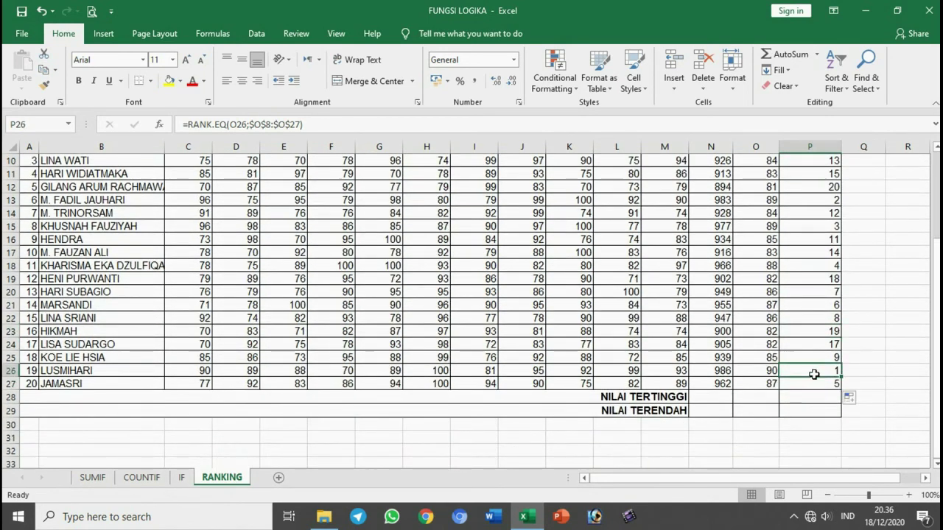
scroll(814, 374, "up", 2)
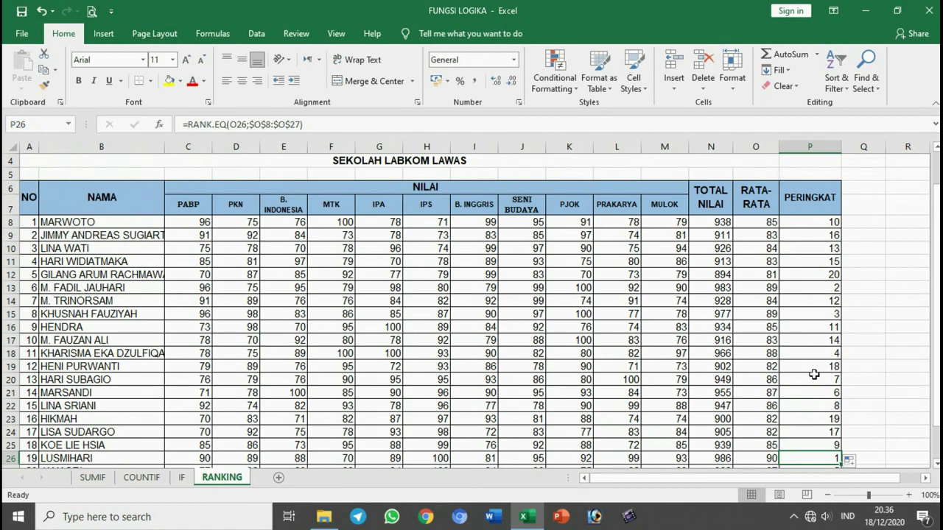
Step: Sort the student rows B8:P27 by Column P on cell values from smallest to largest, leaving the NO column out of the range
left_click_drag(62, 224, 74, 236)
left_click_drag(258, 254, 820, 407)
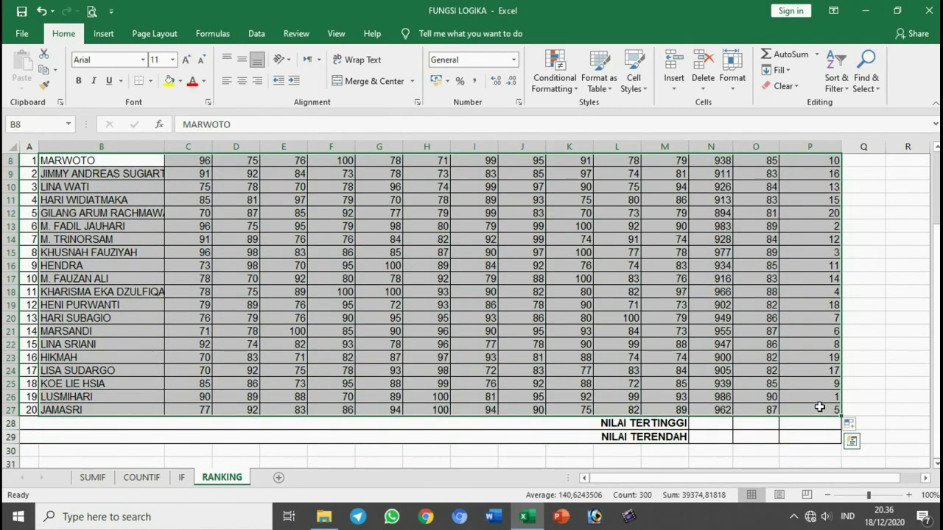
scroll(822, 406, "up", 3)
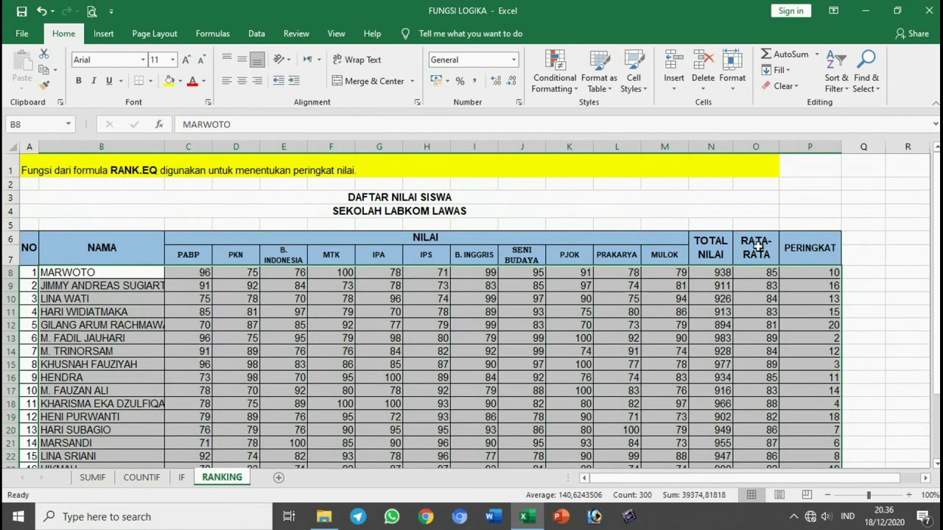
left_click(836, 77)
left_click(855, 138)
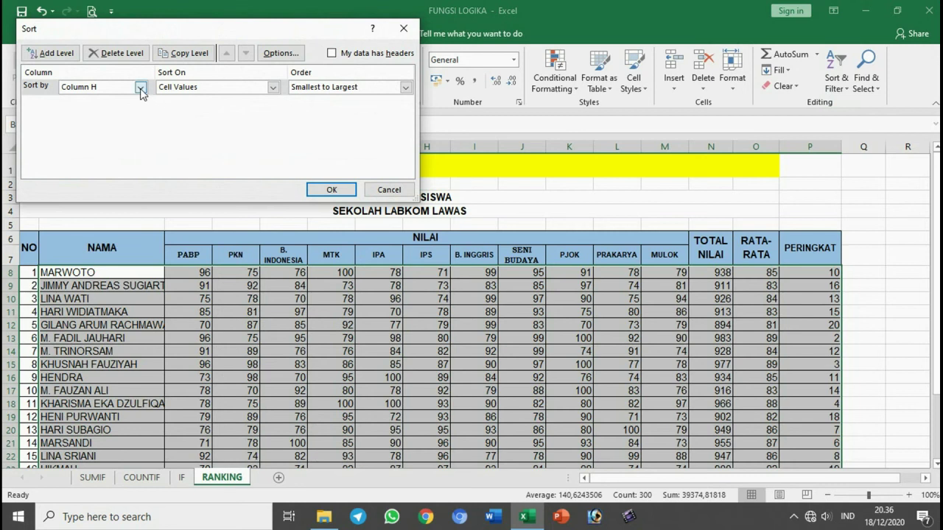
left_click_drag(190, 33, 239, 41)
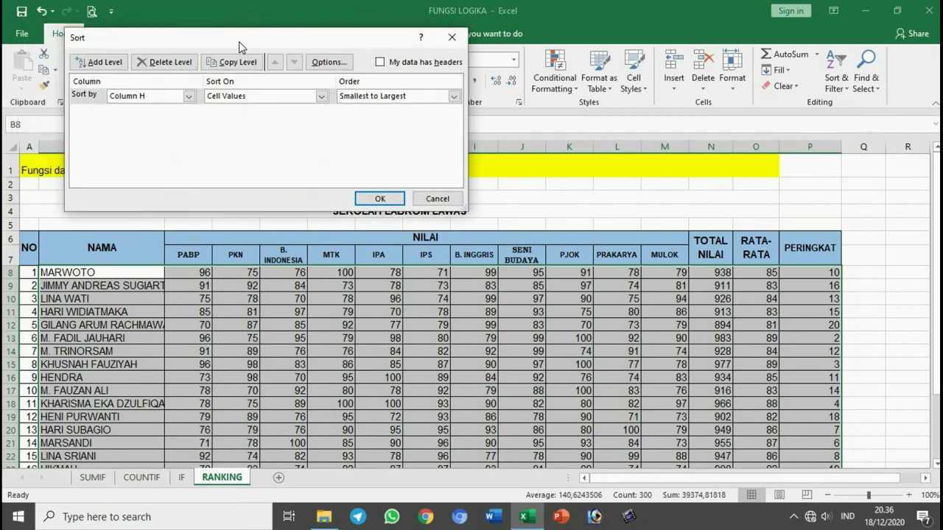
left_click(188, 98)
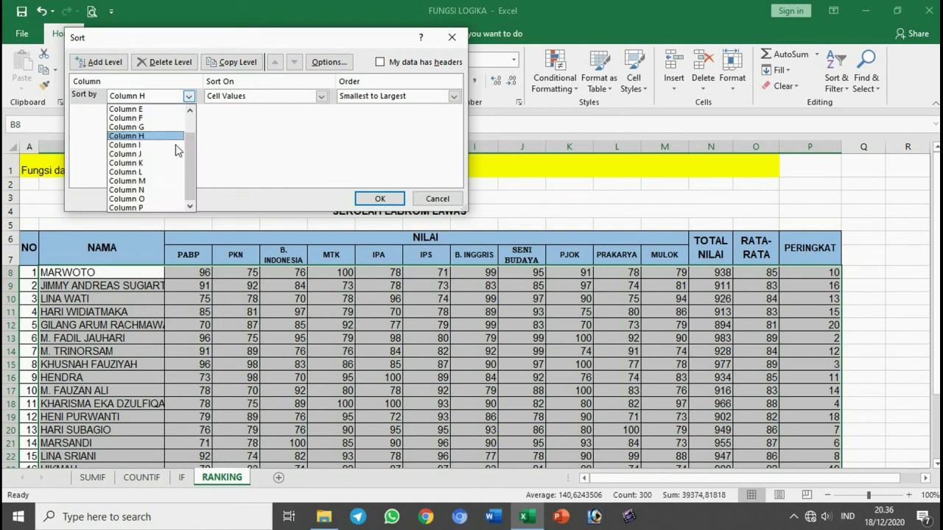
left_click(159, 208)
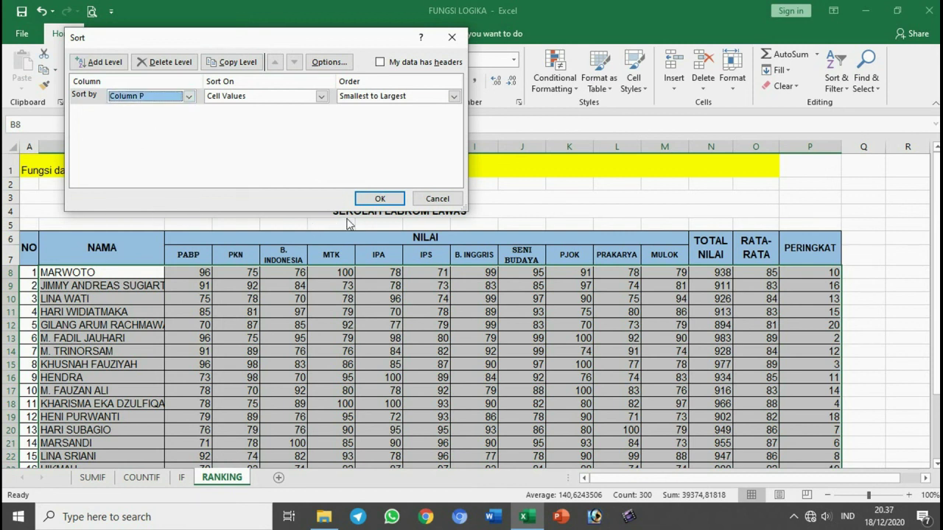
left_click(364, 205)
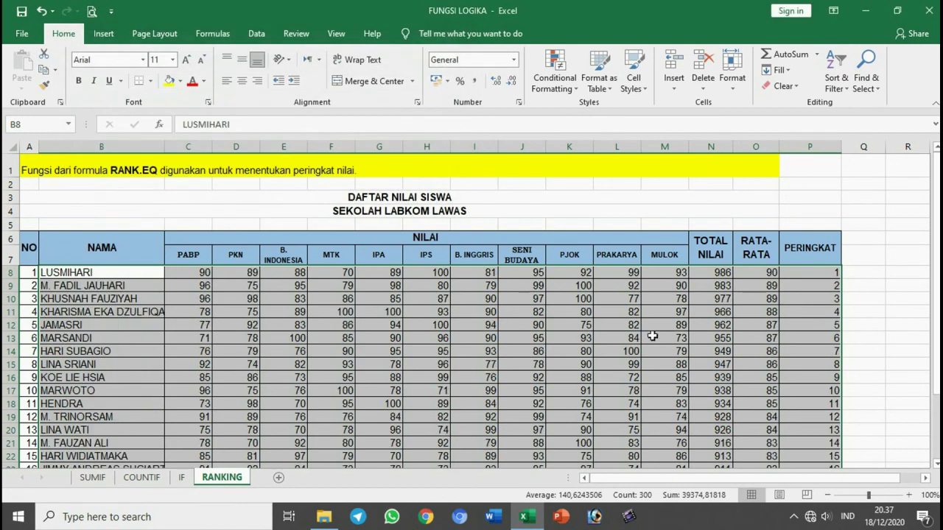
left_click(652, 337)
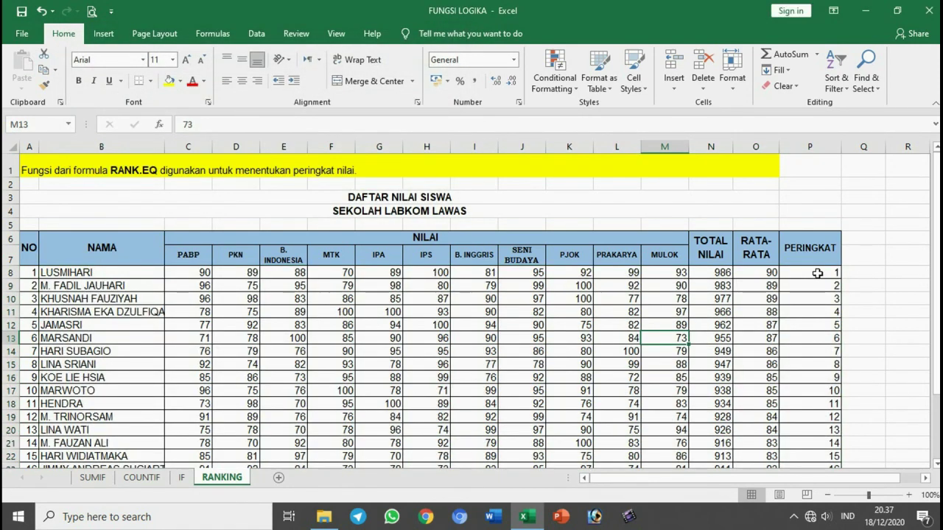
Step: Check the sorted PERINGKAT column from P8 down to the last student in row 27
scroll(817, 273, "down", 1)
left_click(828, 223)
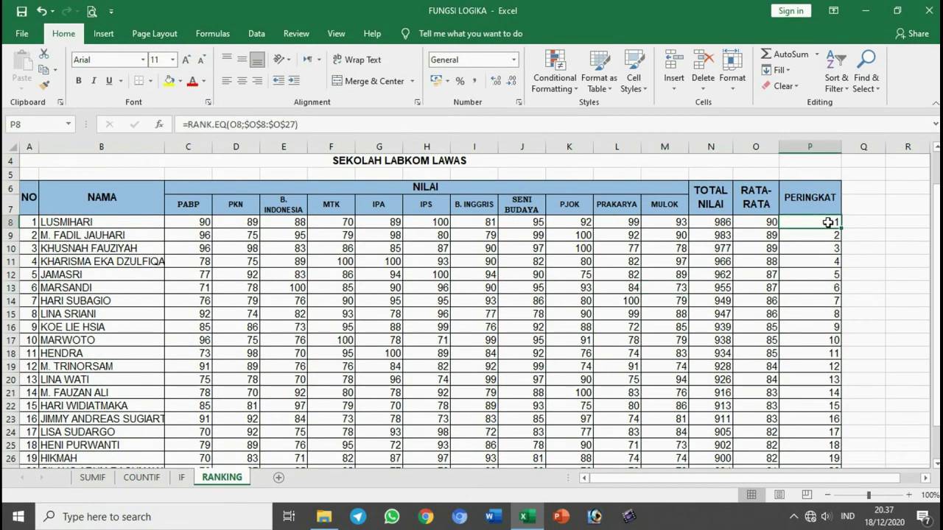
scroll(826, 265, "down", 2)
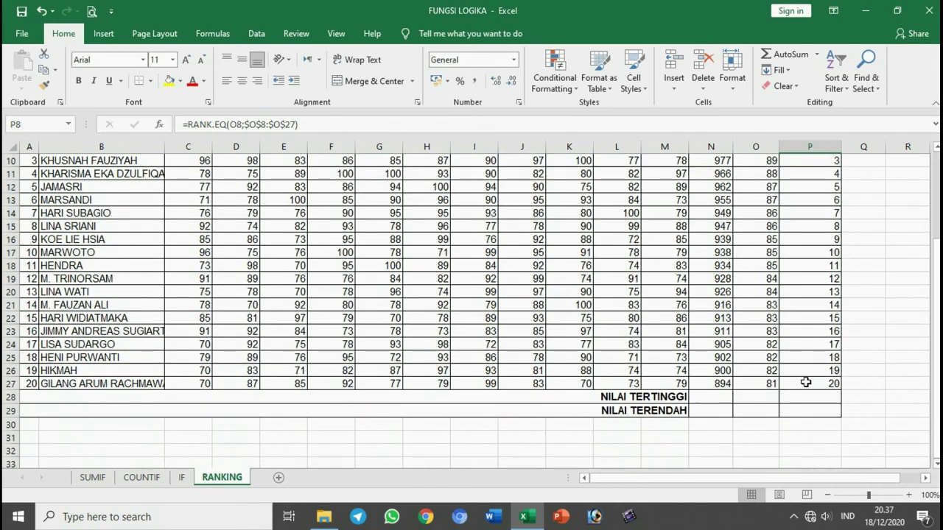
scroll(885, 306, "up", 2)
left_click(899, 284)
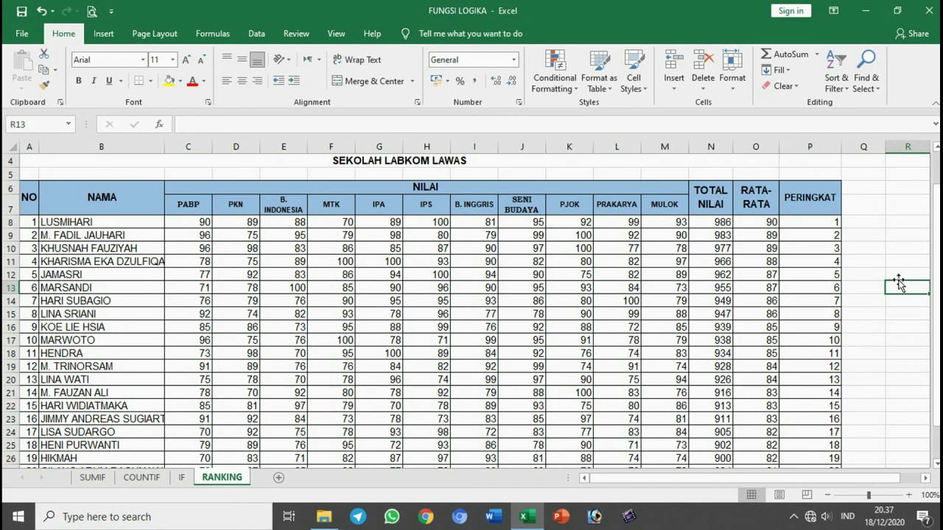
left_click(793, 516)
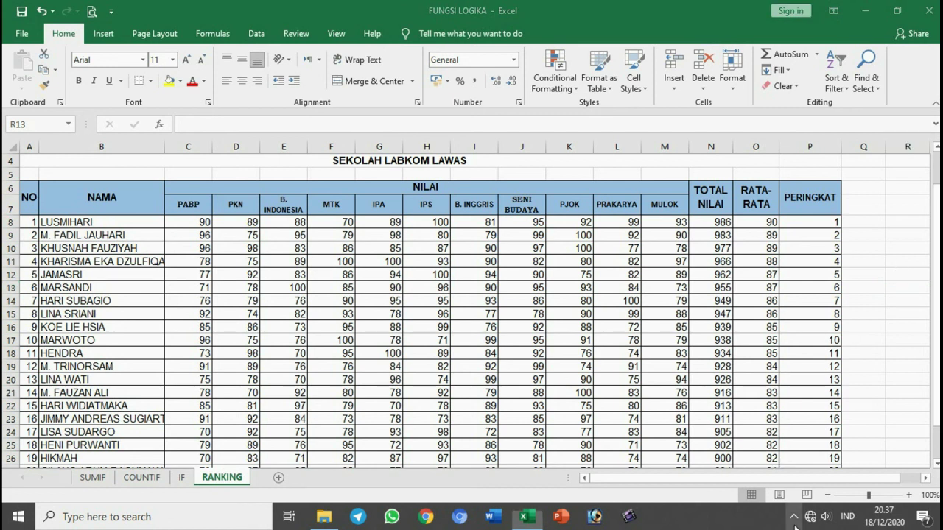